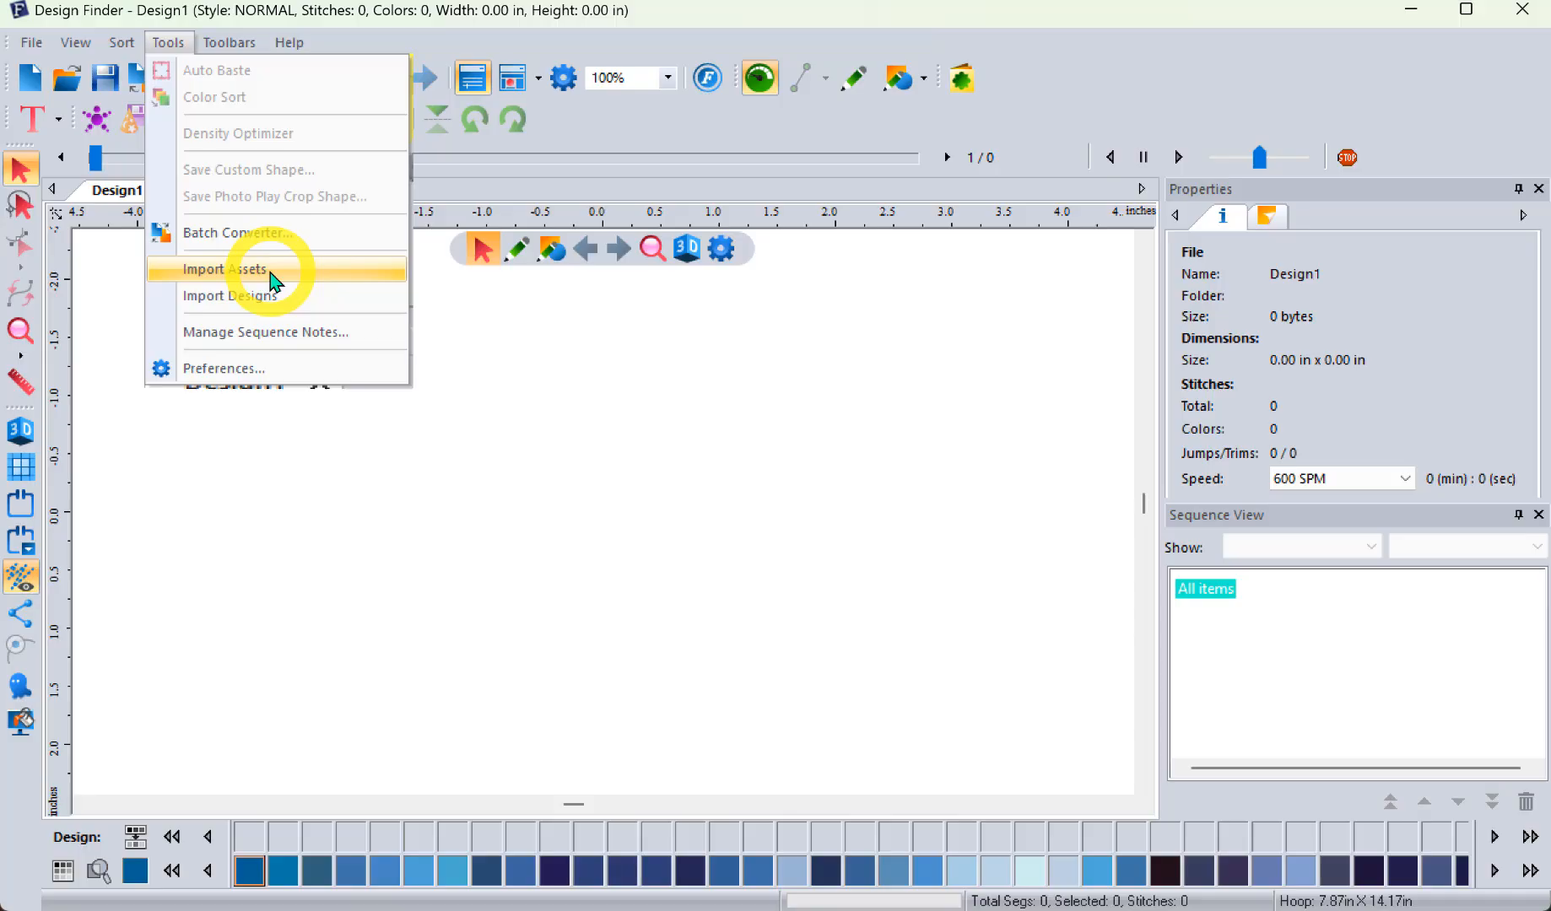
Load the fonts and shapes AST file from the Downloads folder for asset import
click(221, 269)
click(560, 127)
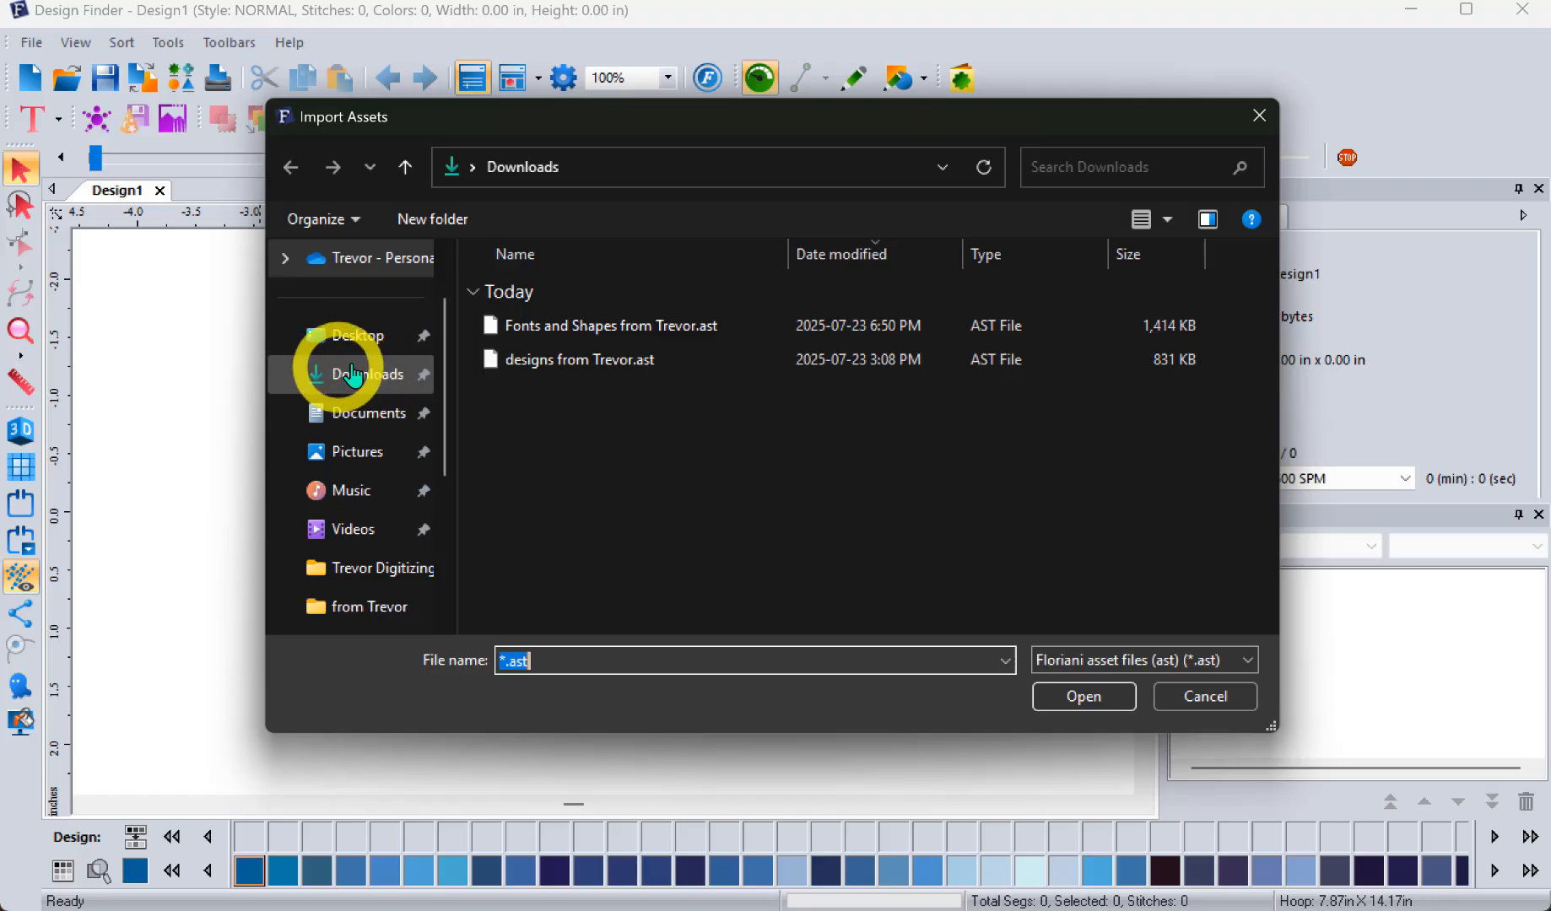
click(567, 324)
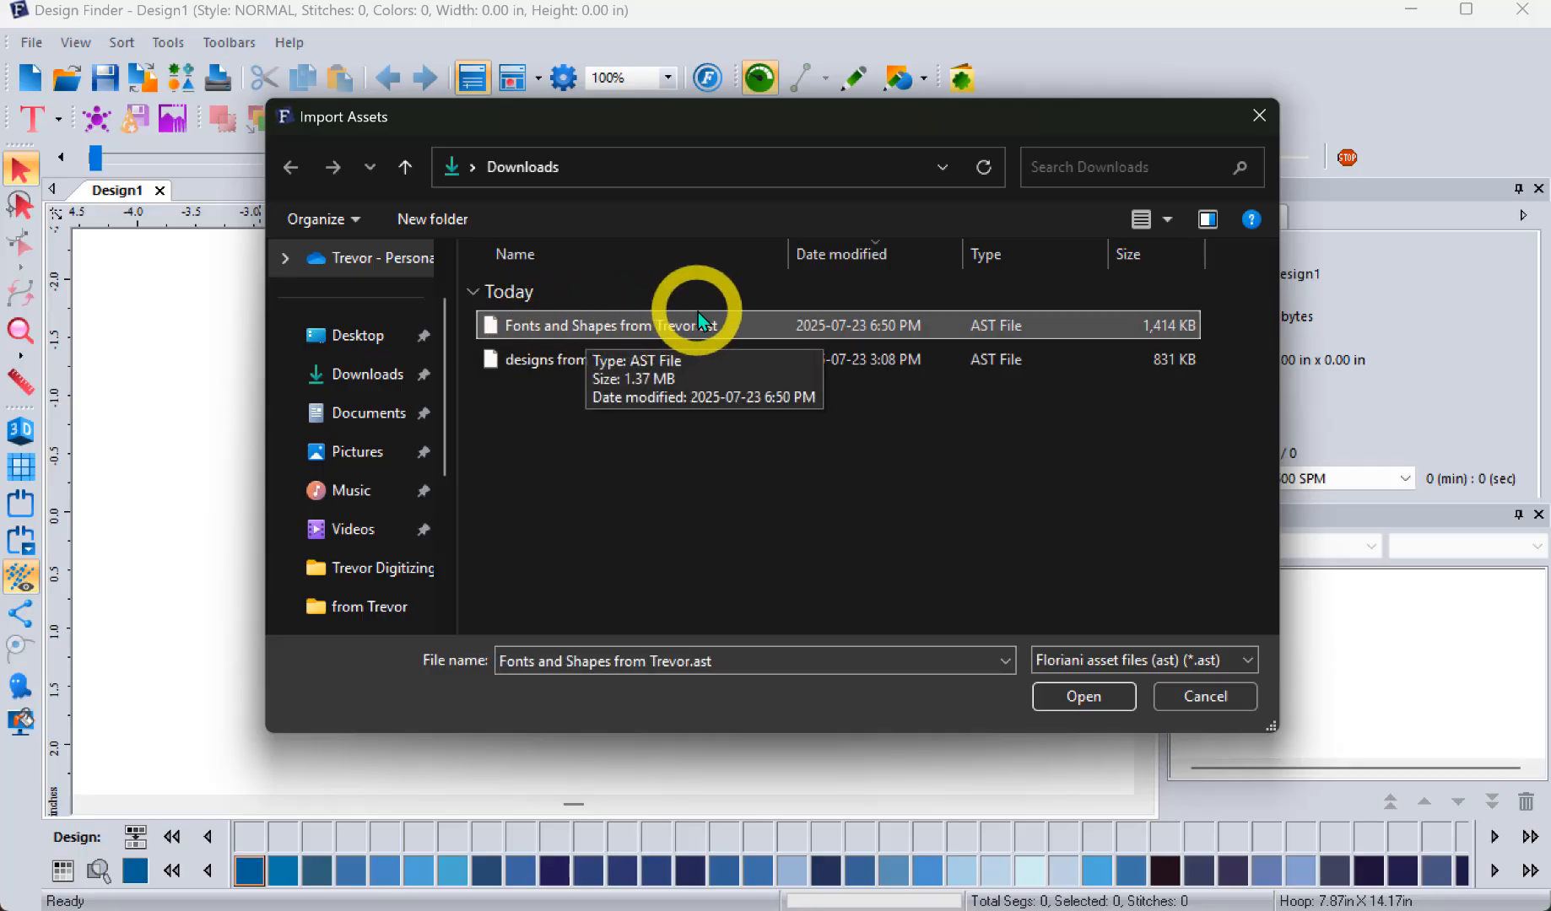
click(1087, 690)
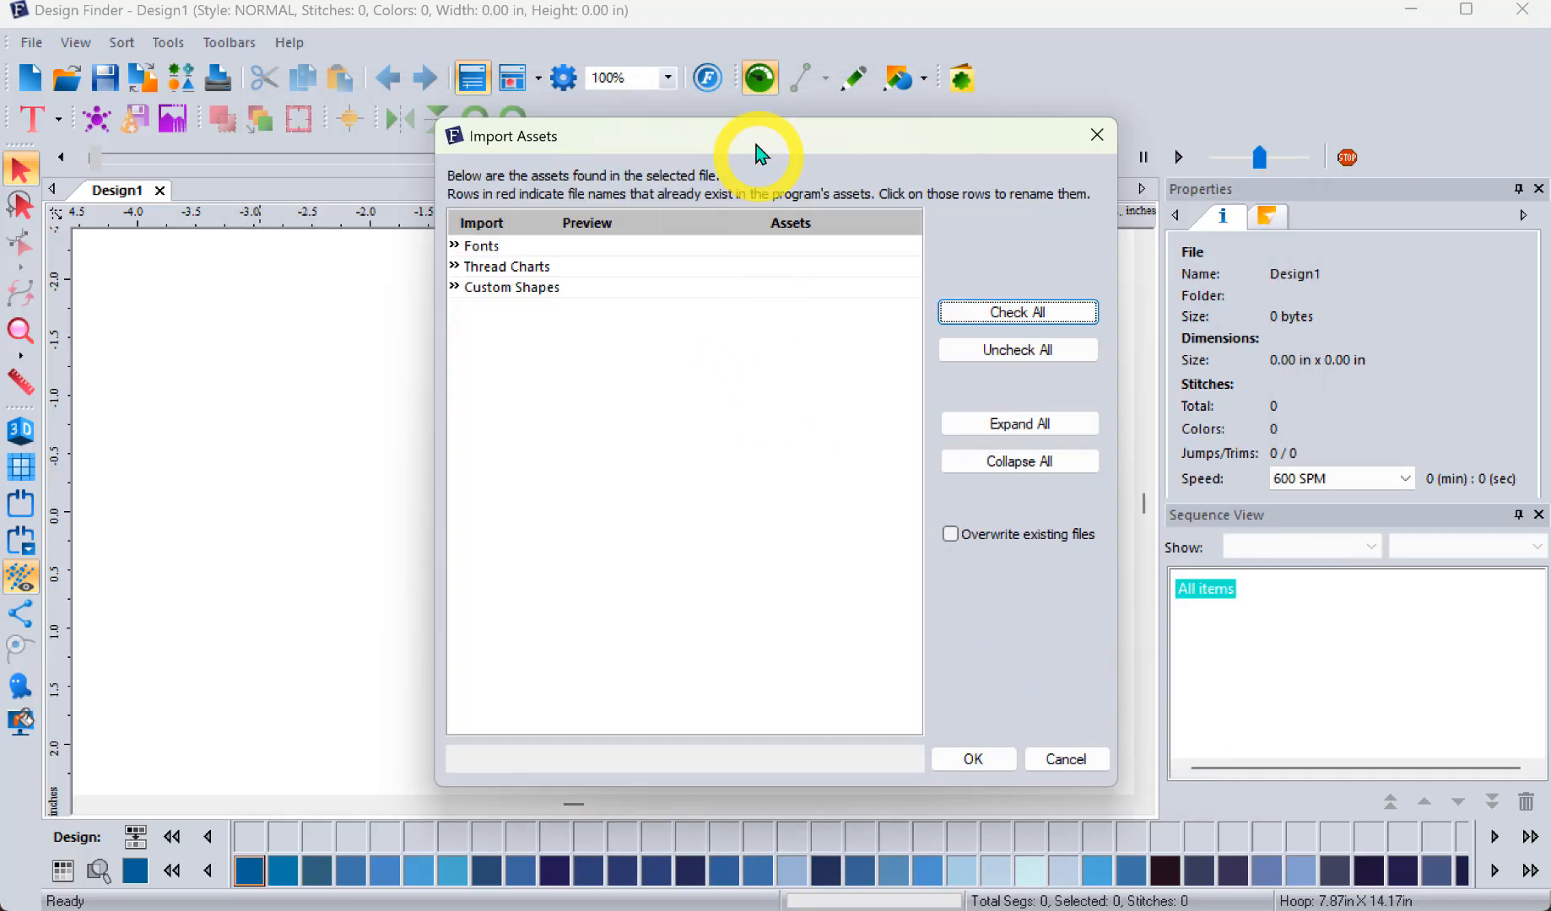
drag(757, 149, 616, 148)
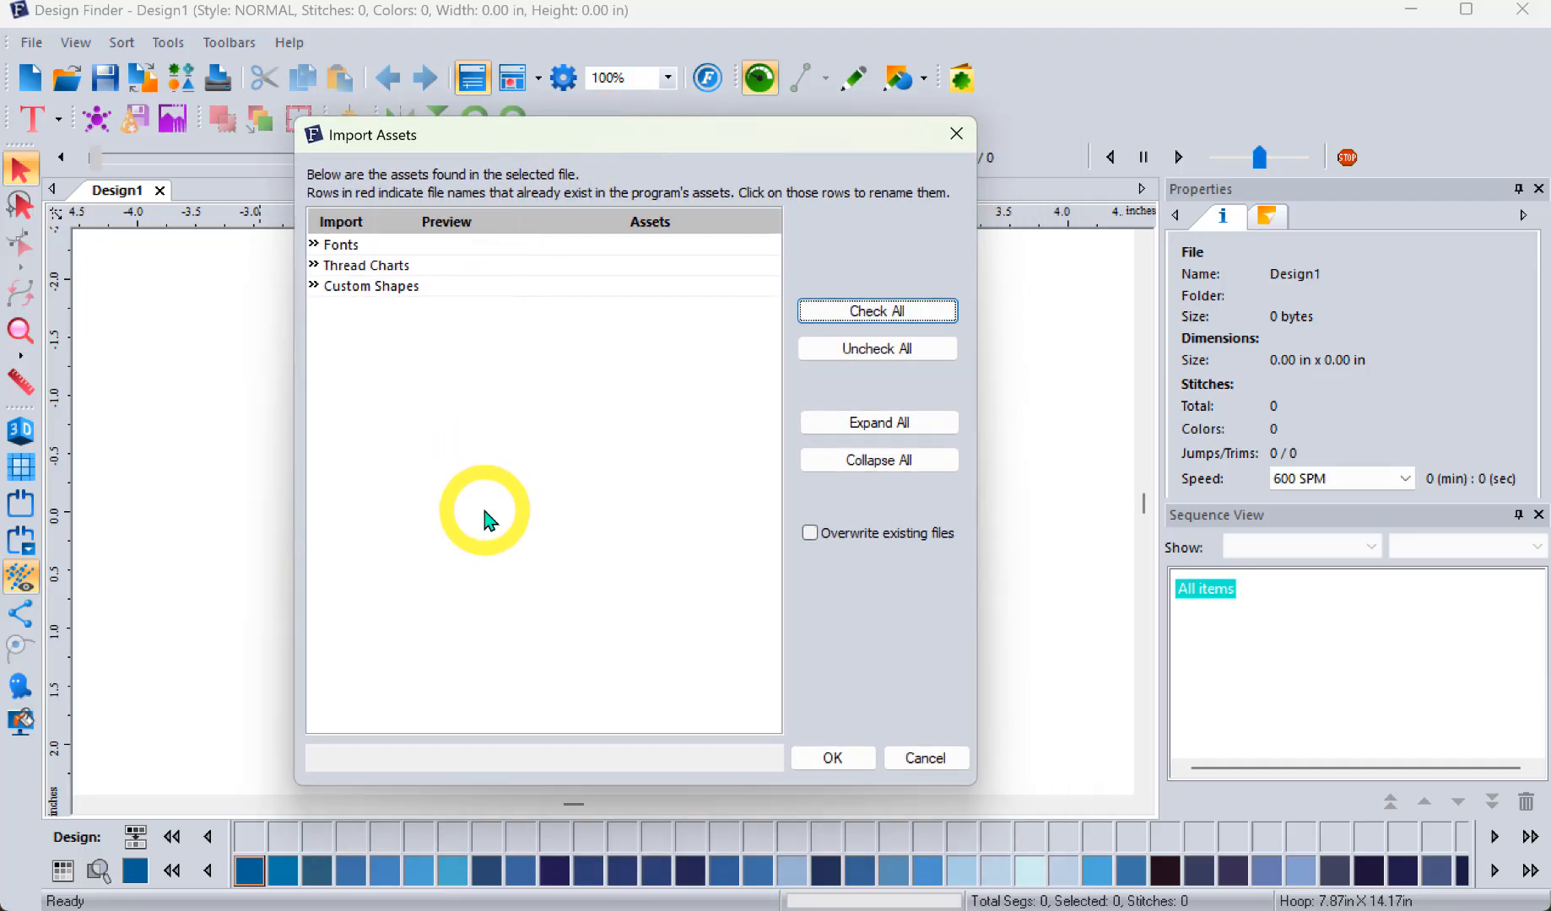
Exclude the Alexios font from the import, and include the My 48 thread chart renamed as My 48 2
click(313, 246)
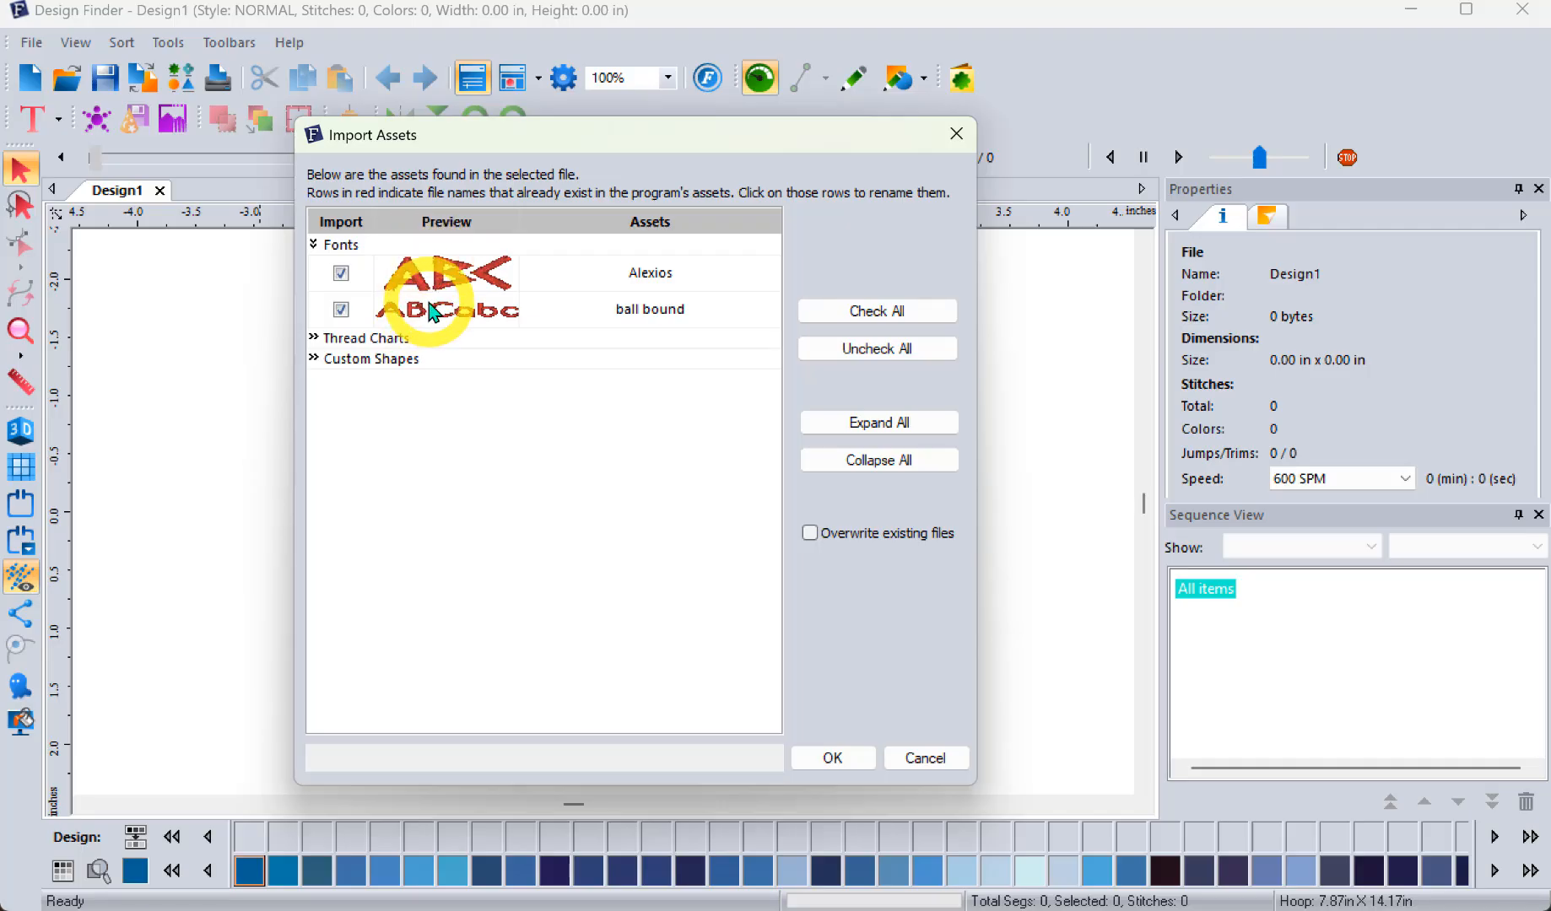
click(341, 273)
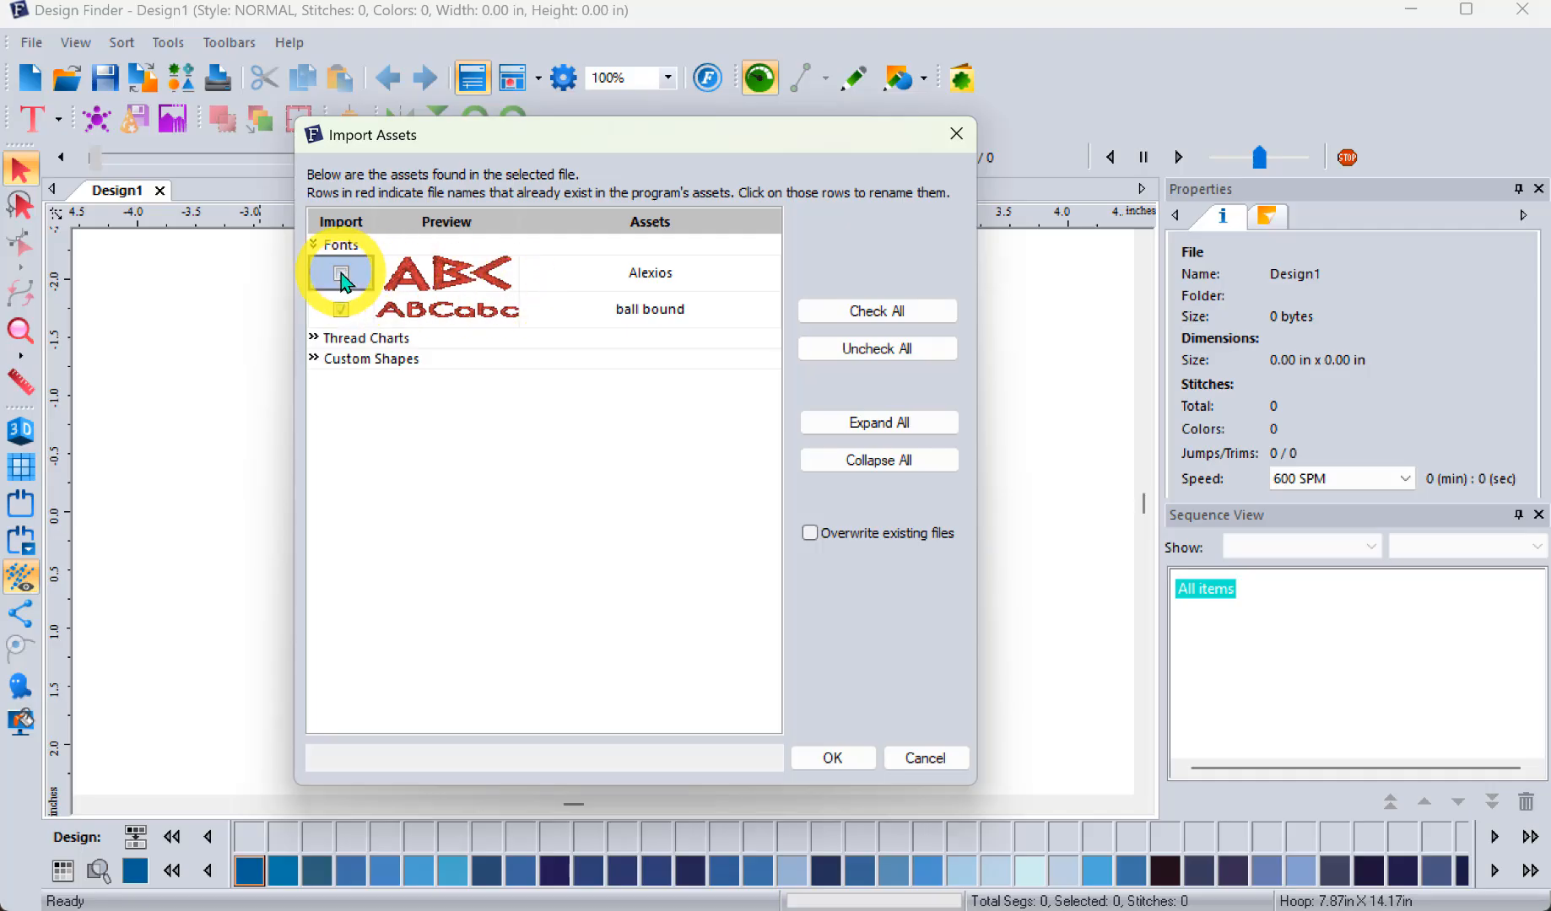
click(313, 340)
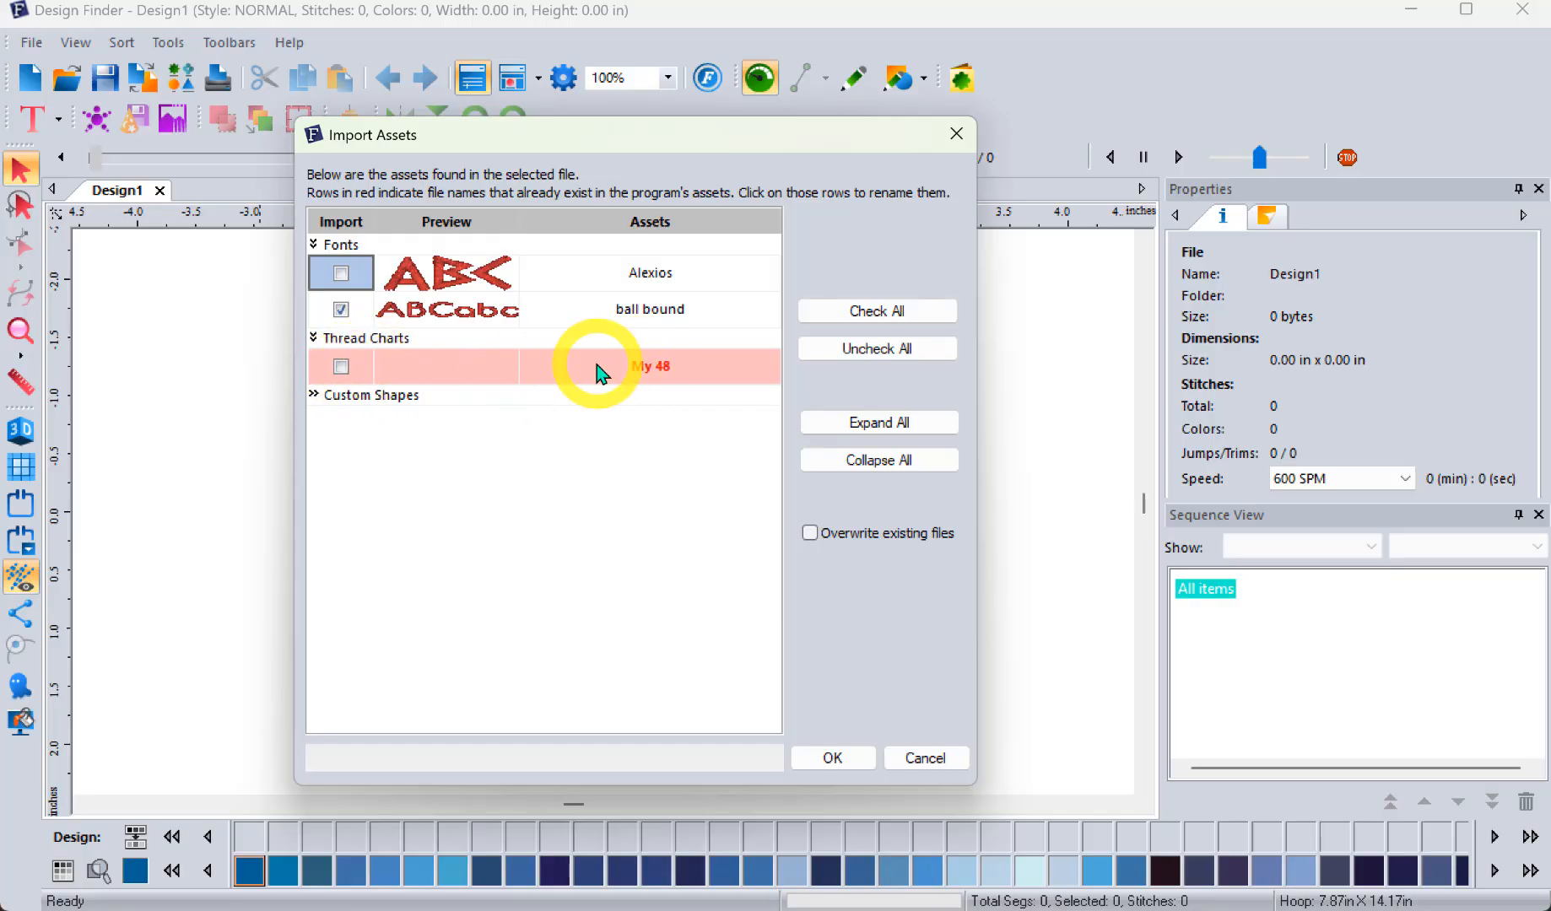
click(664, 369)
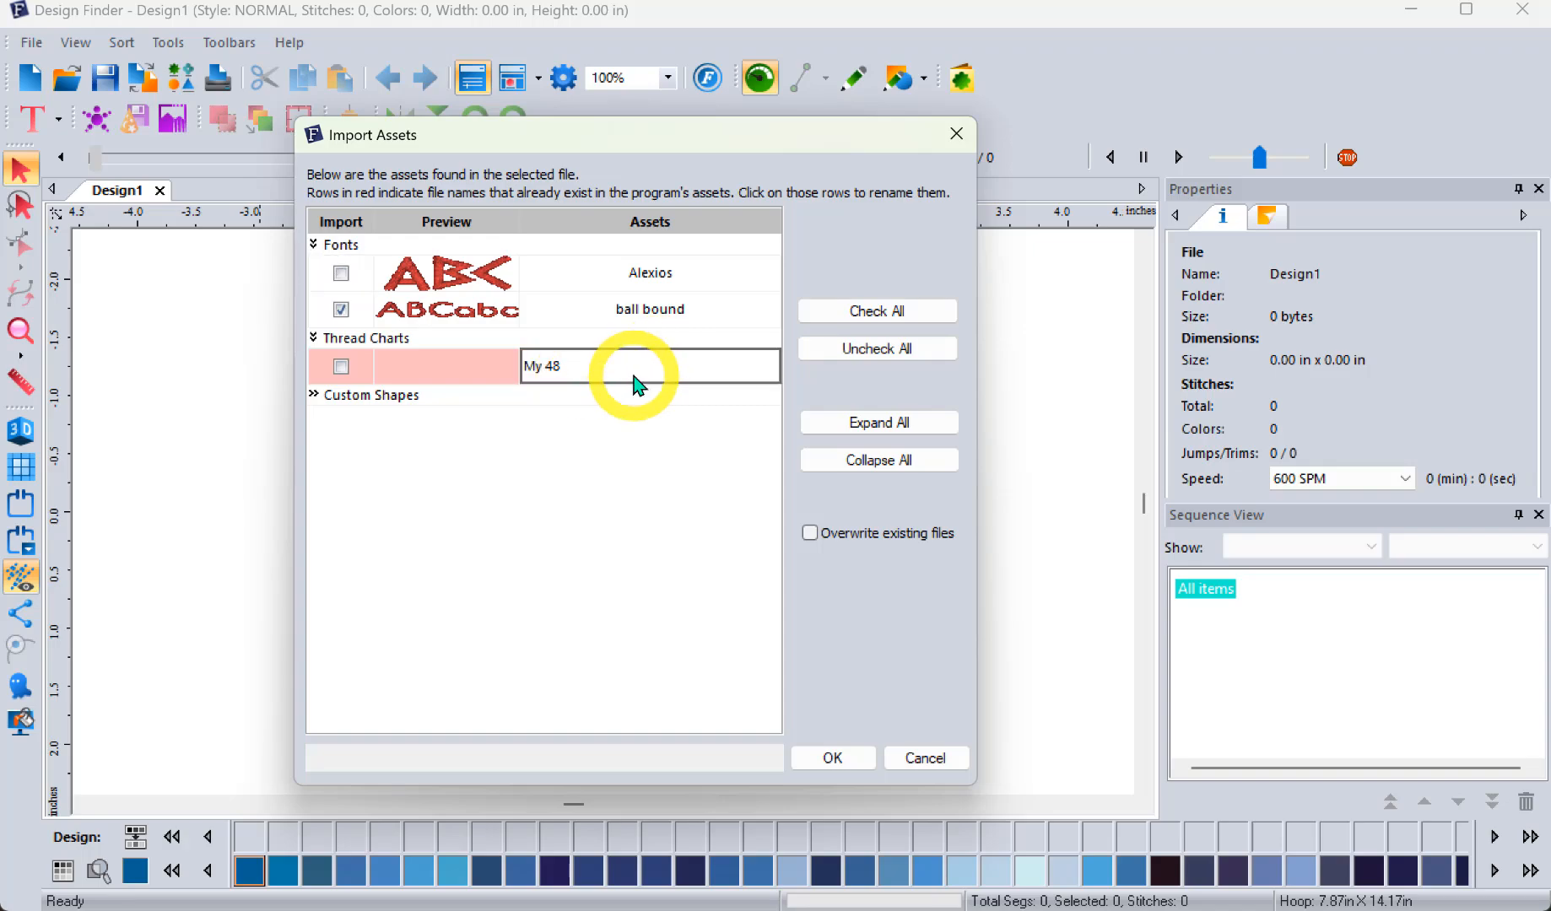
click(341, 367)
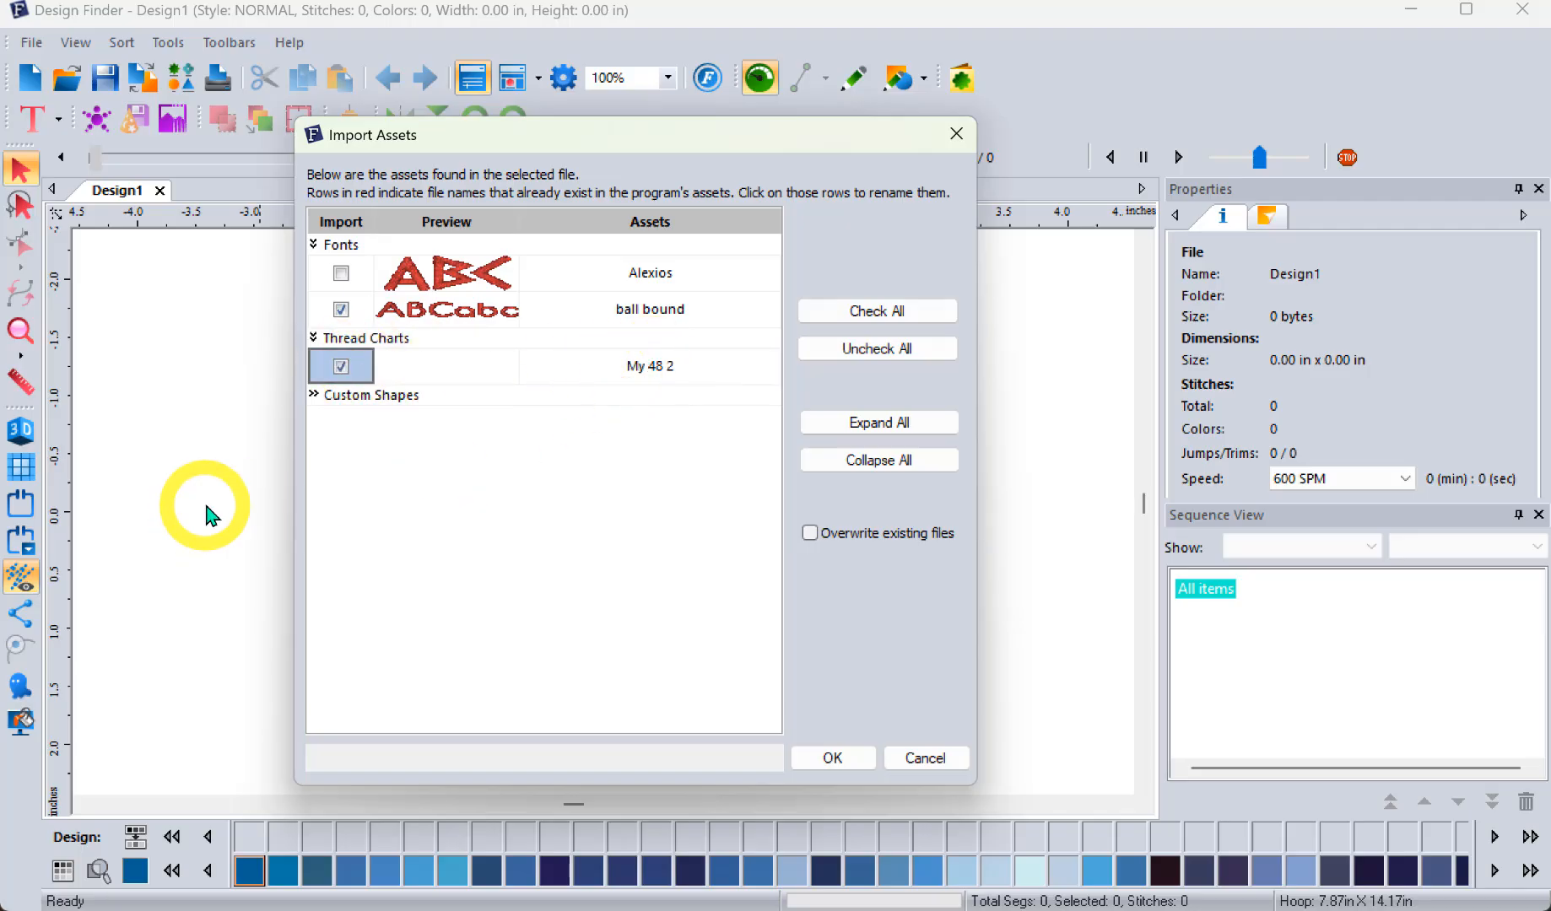
Rename the black cat custom shape as Black Cat 15 and import the checked assets
click(314, 395)
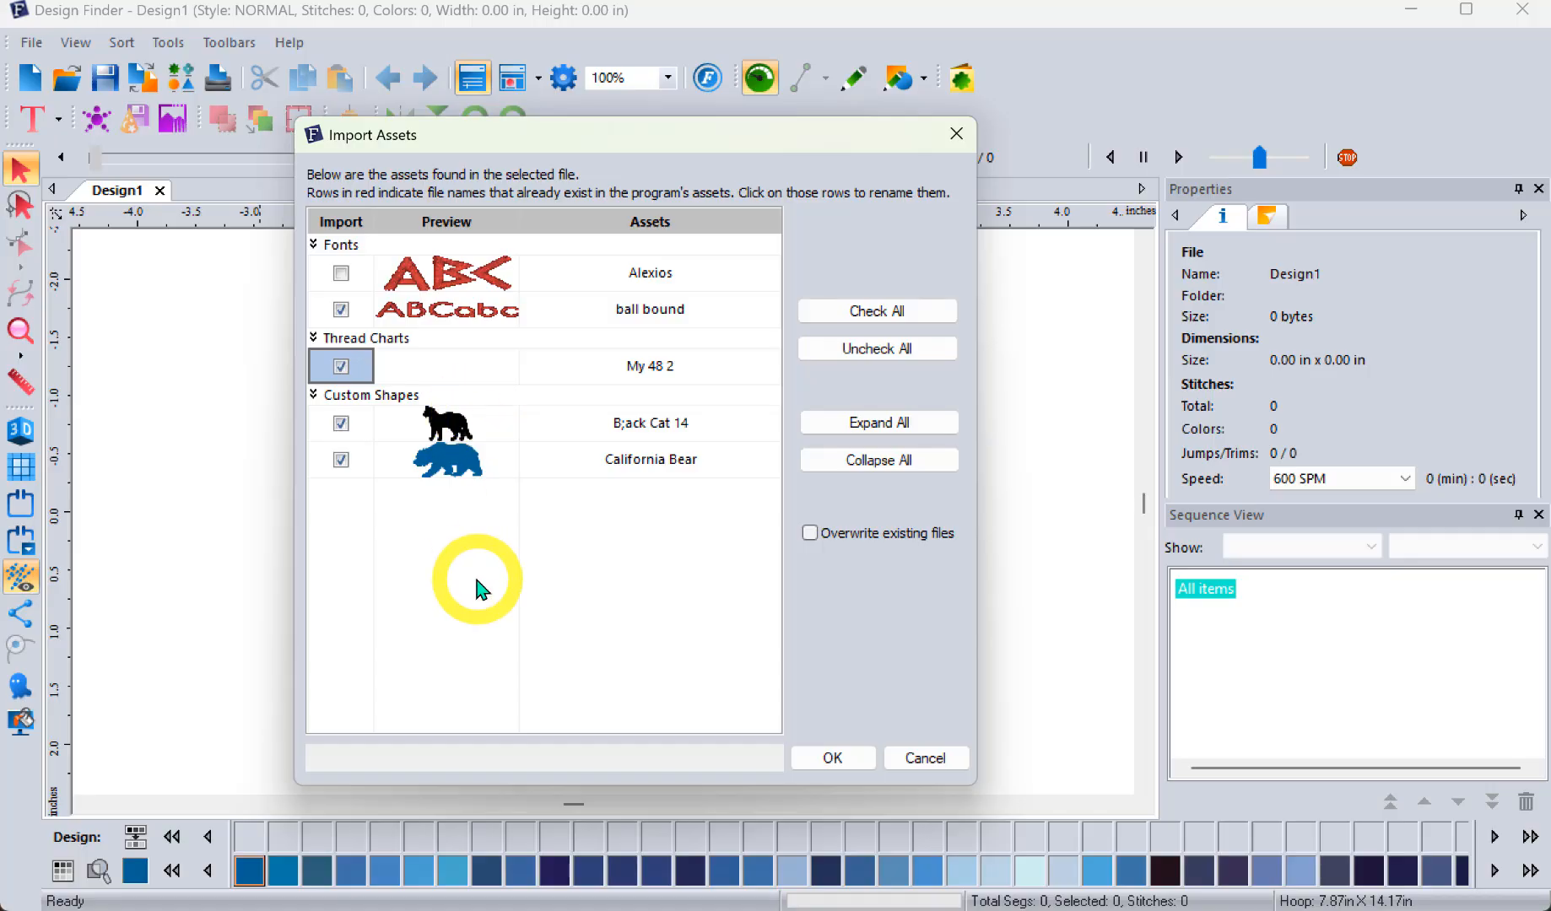
click(639, 439)
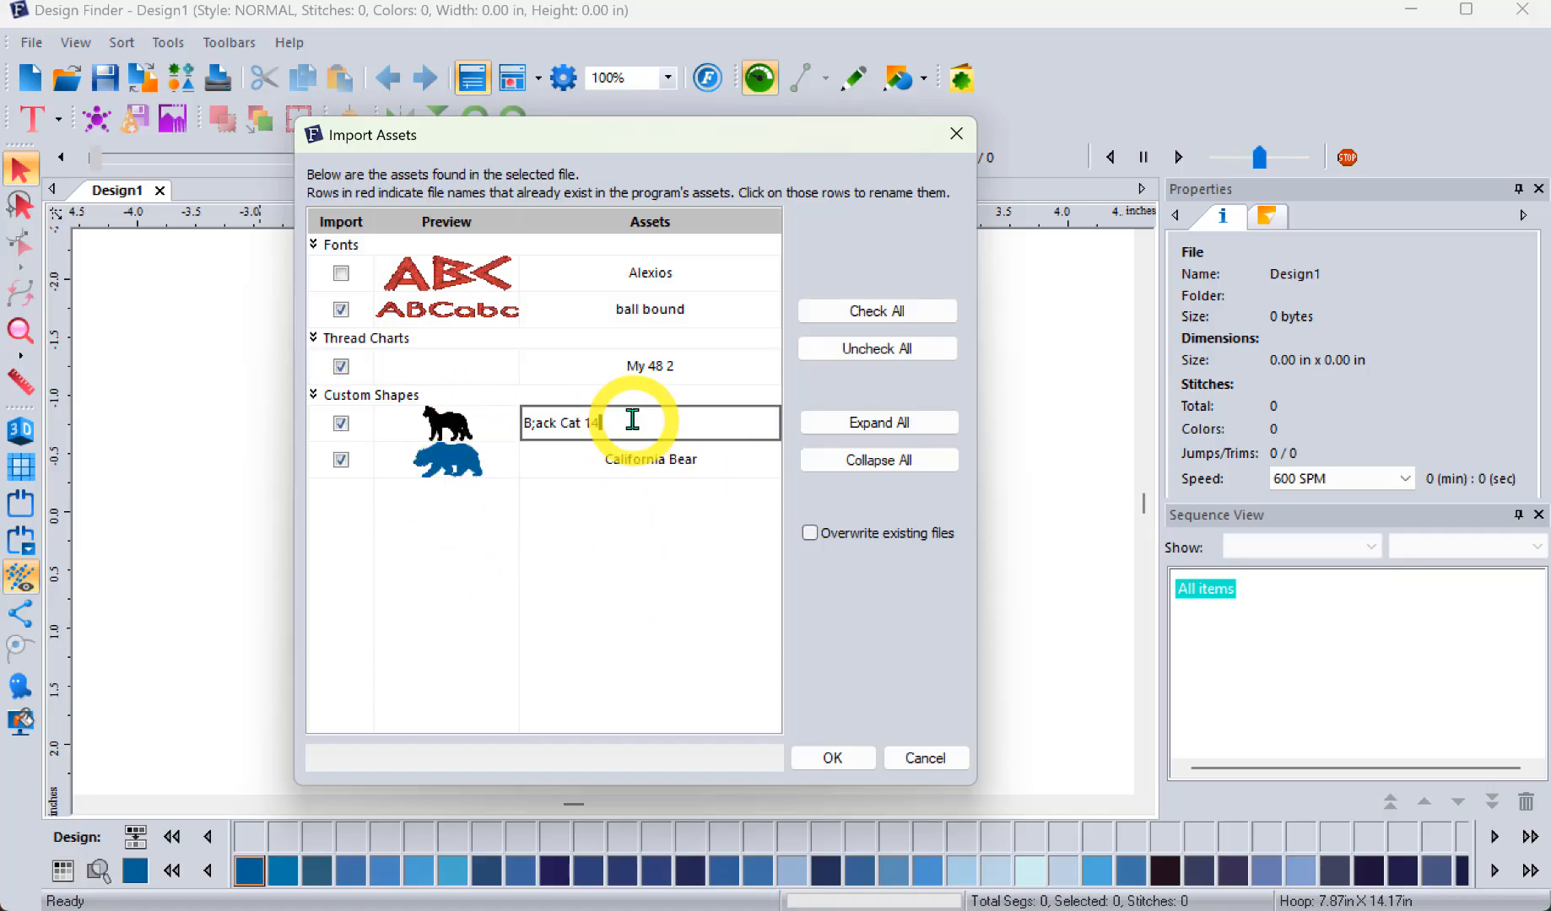
click(538, 422)
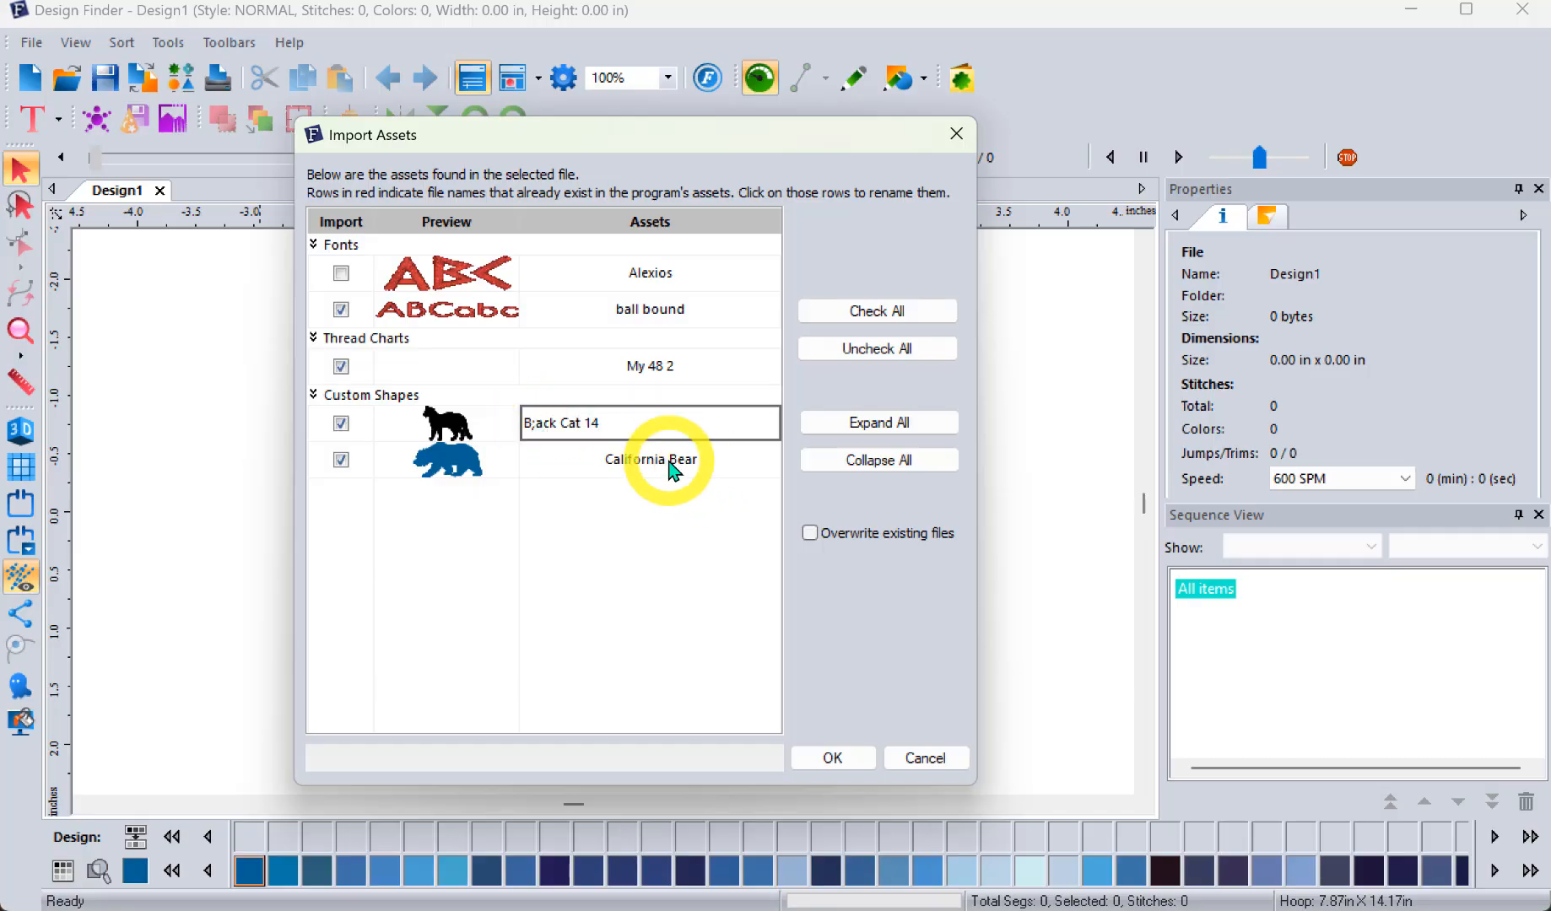
key(BackSpace)
text(l)
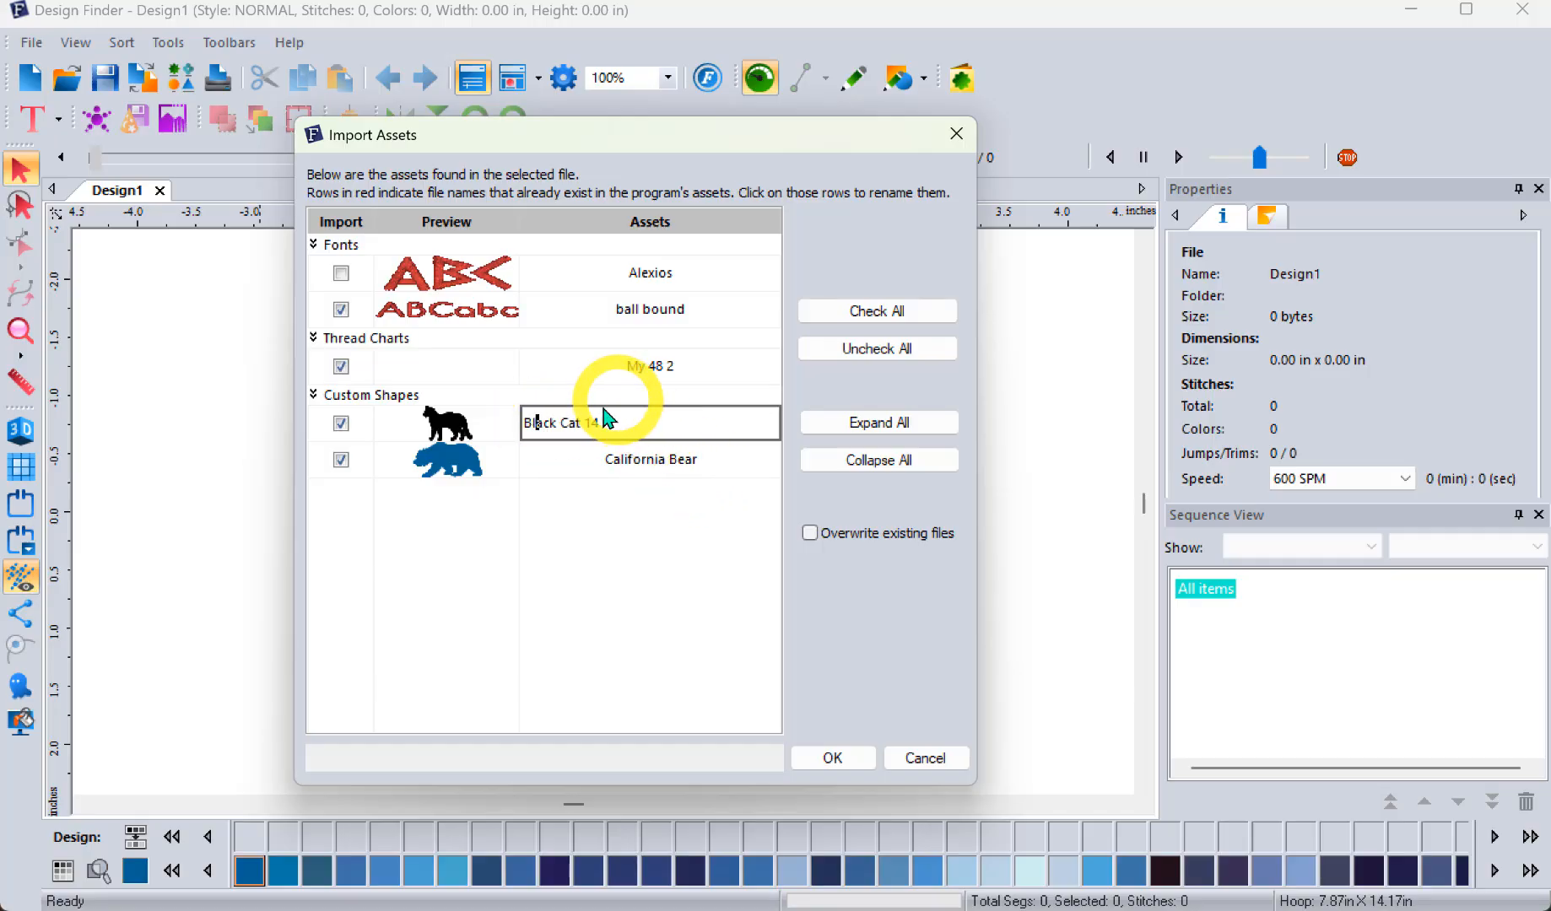
click(632, 550)
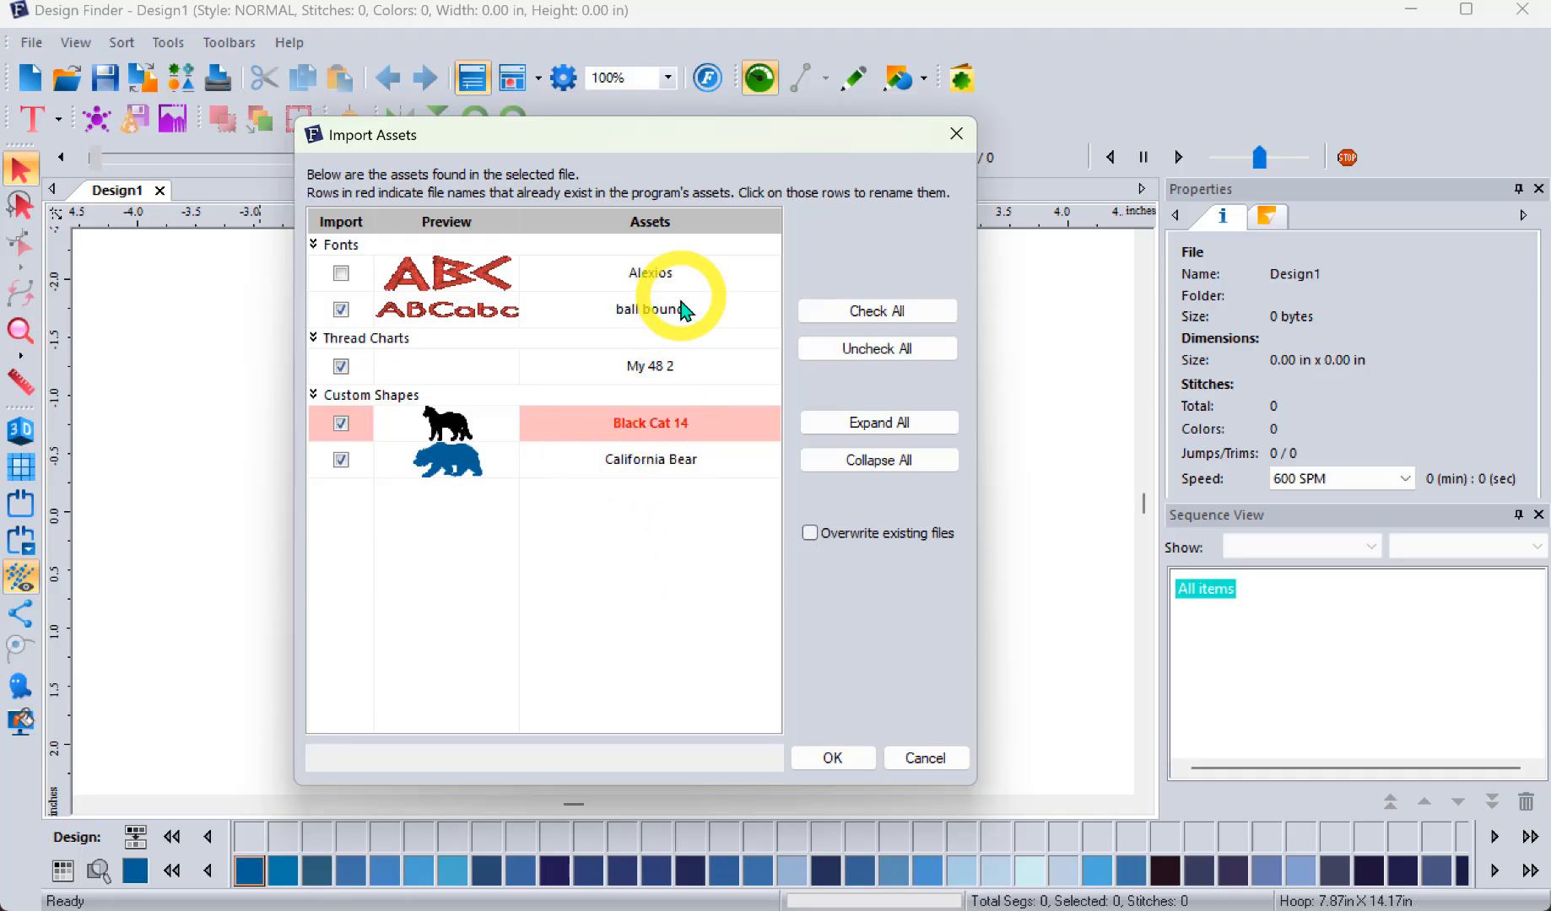
click(687, 429)
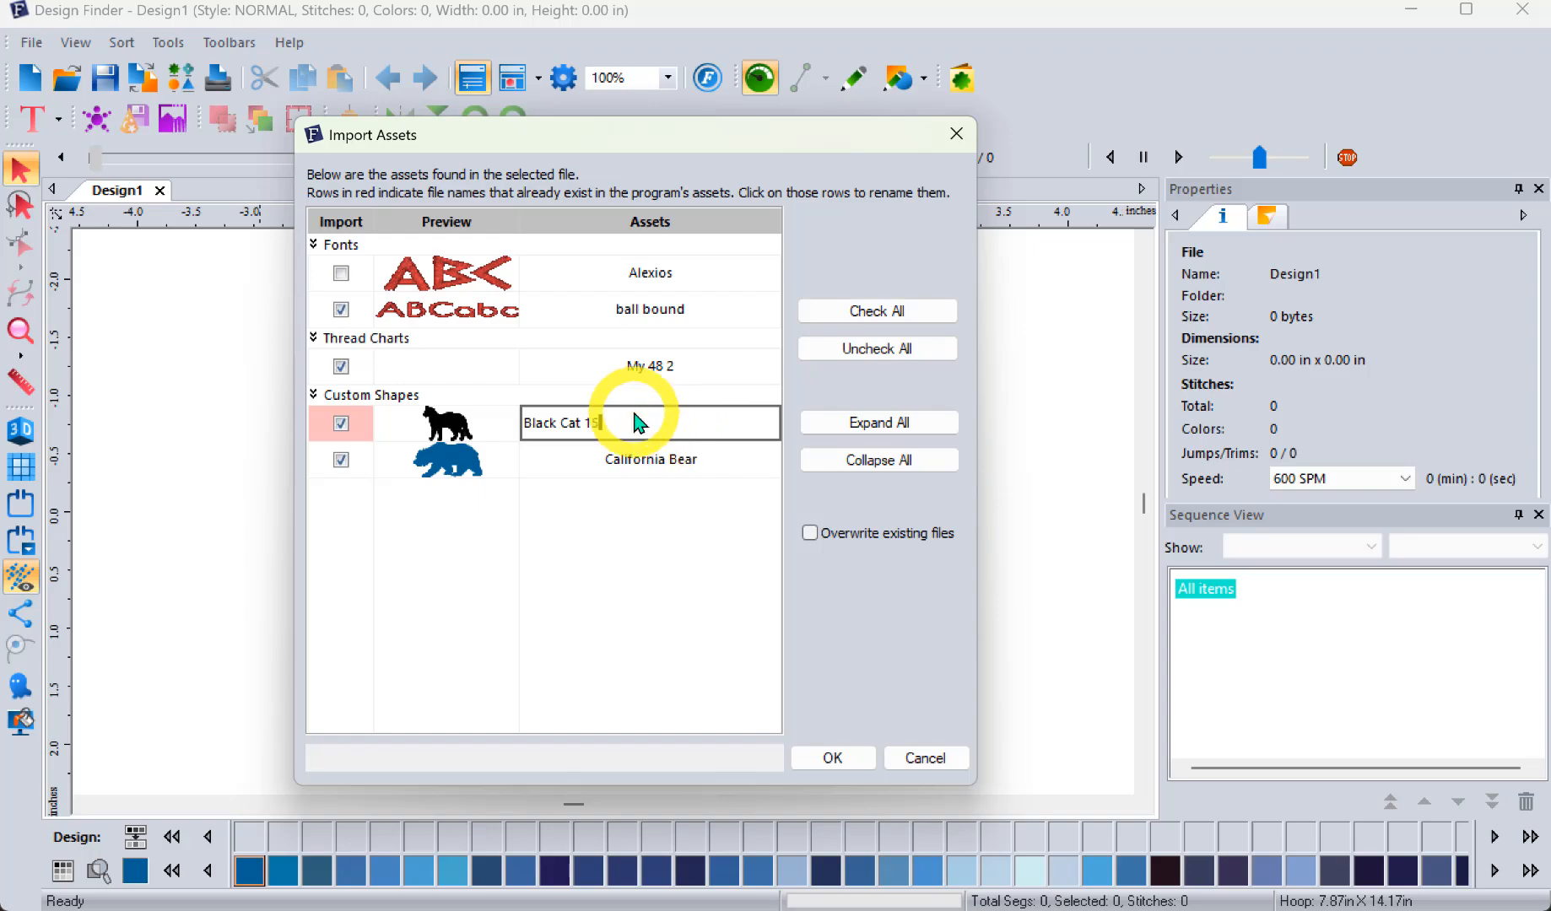
click(651, 603)
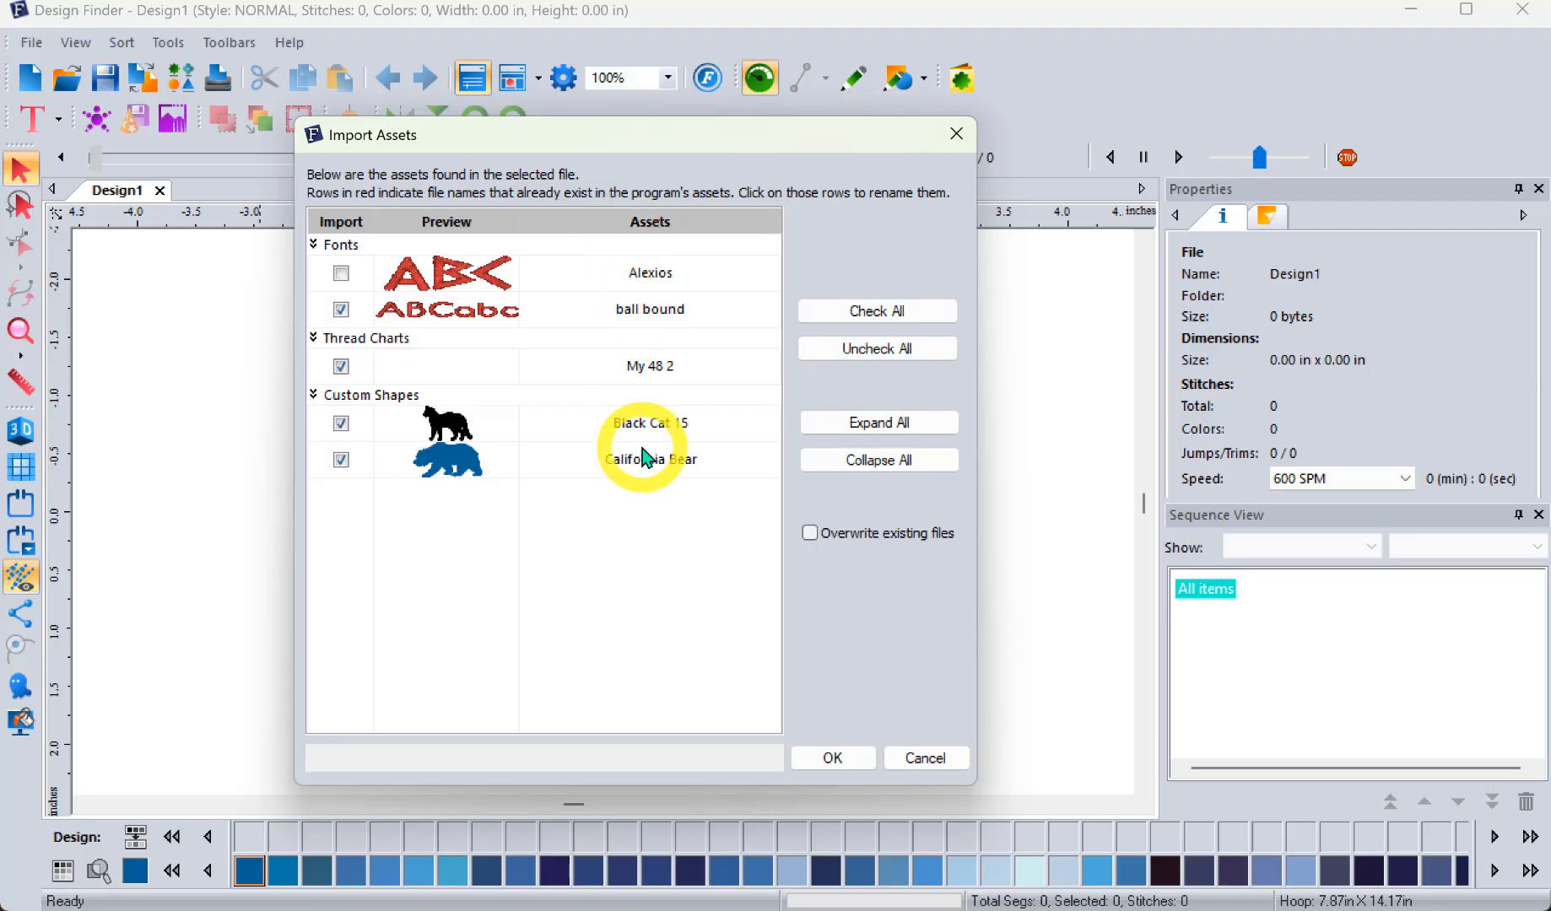
click(836, 757)
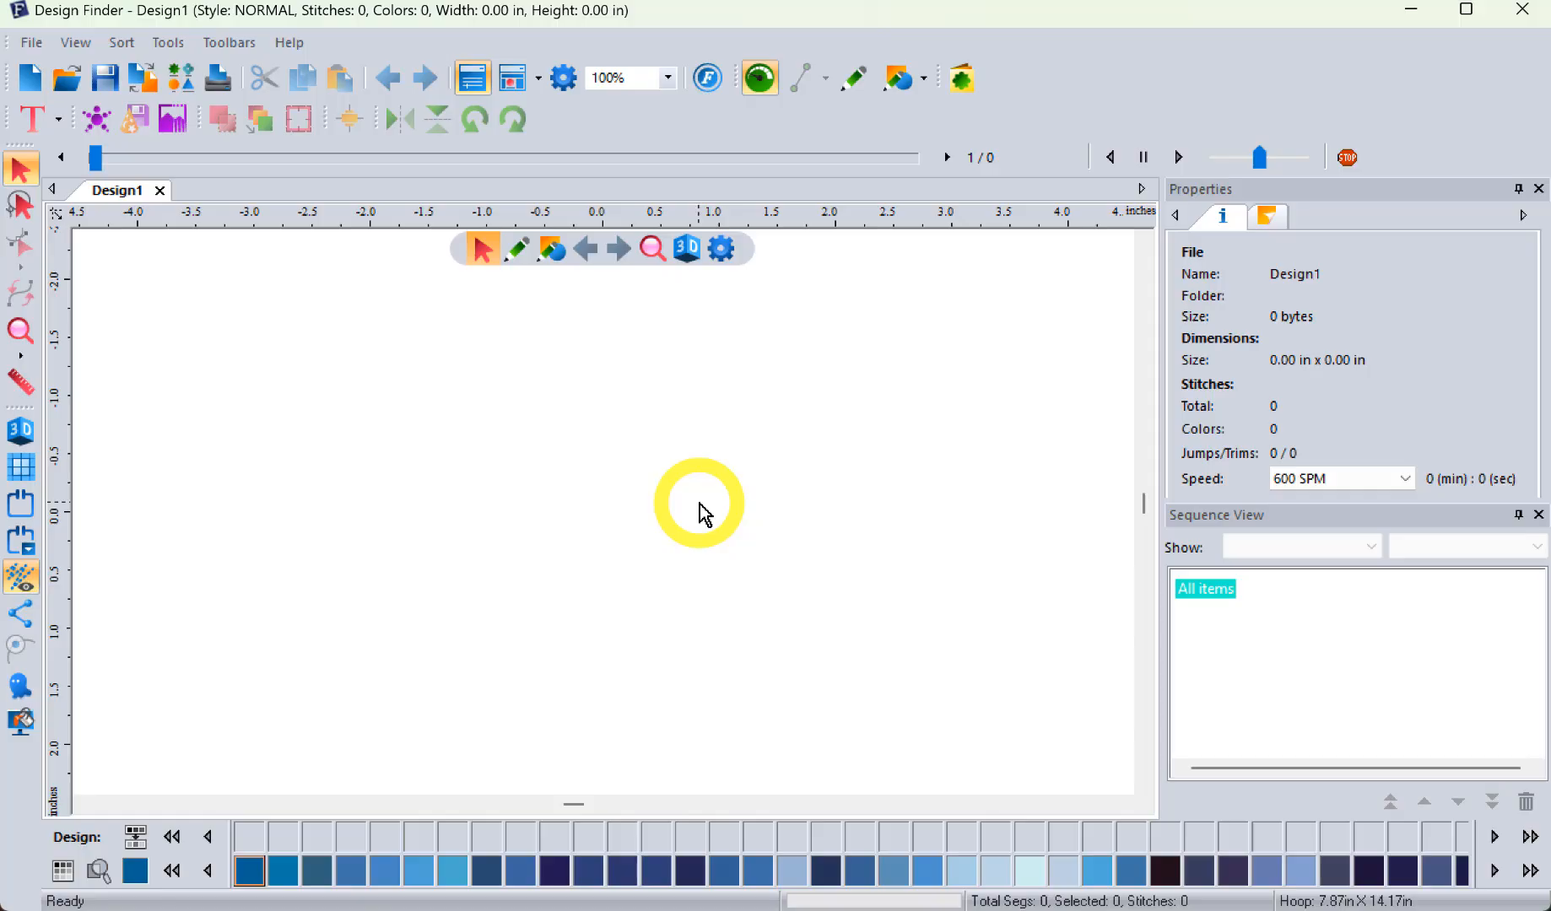
Insert the Black Cat 15 custom shape into the empty design
click(959, 81)
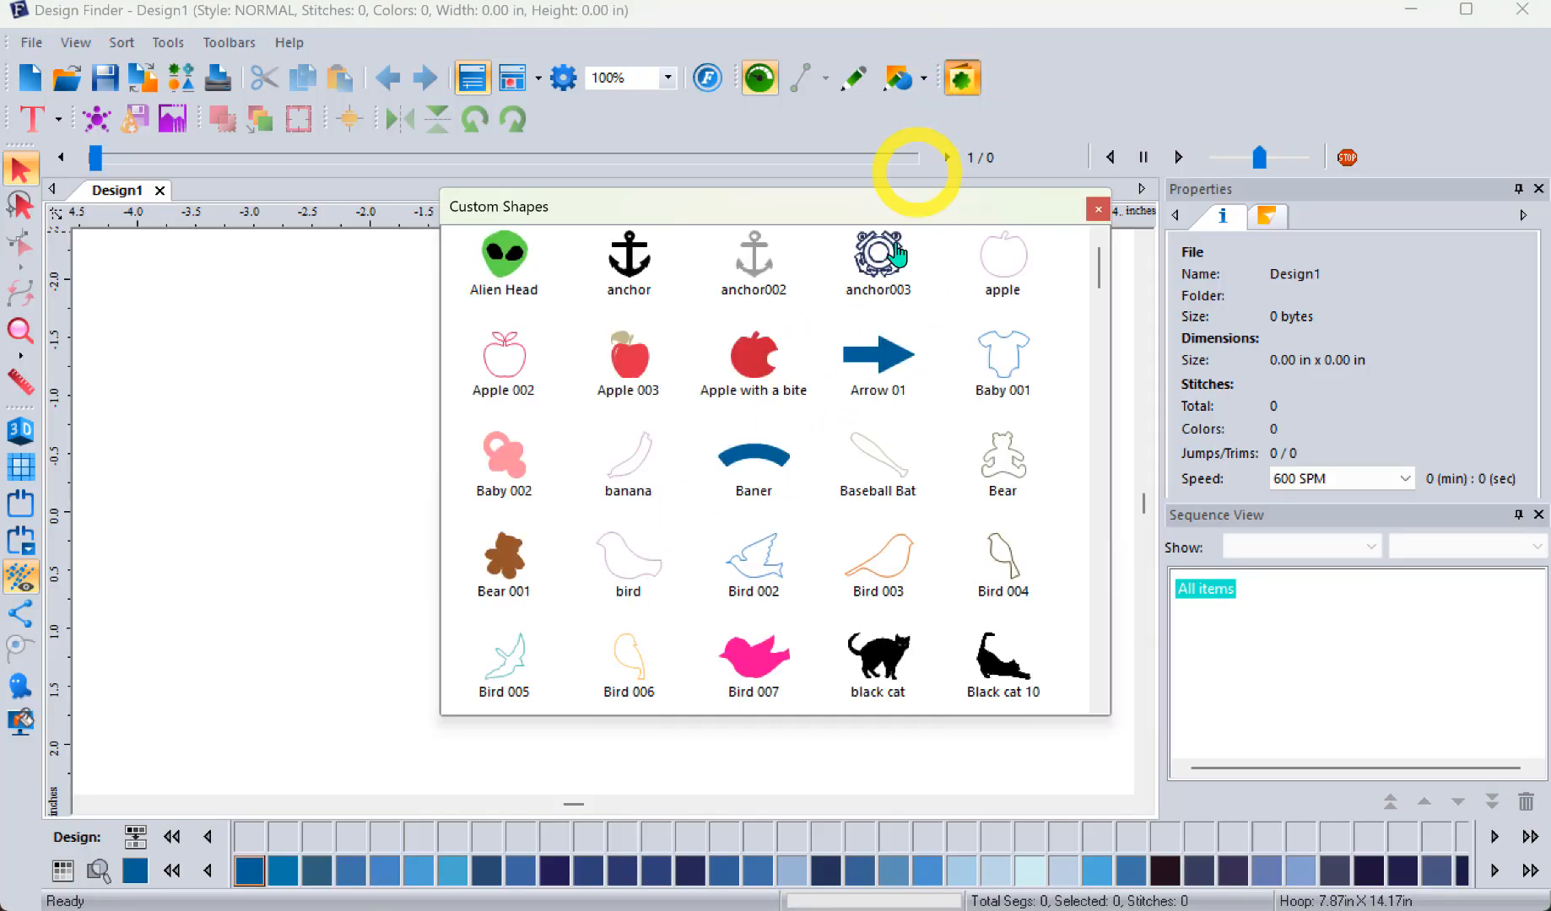
scroll(971, 439, down, 5)
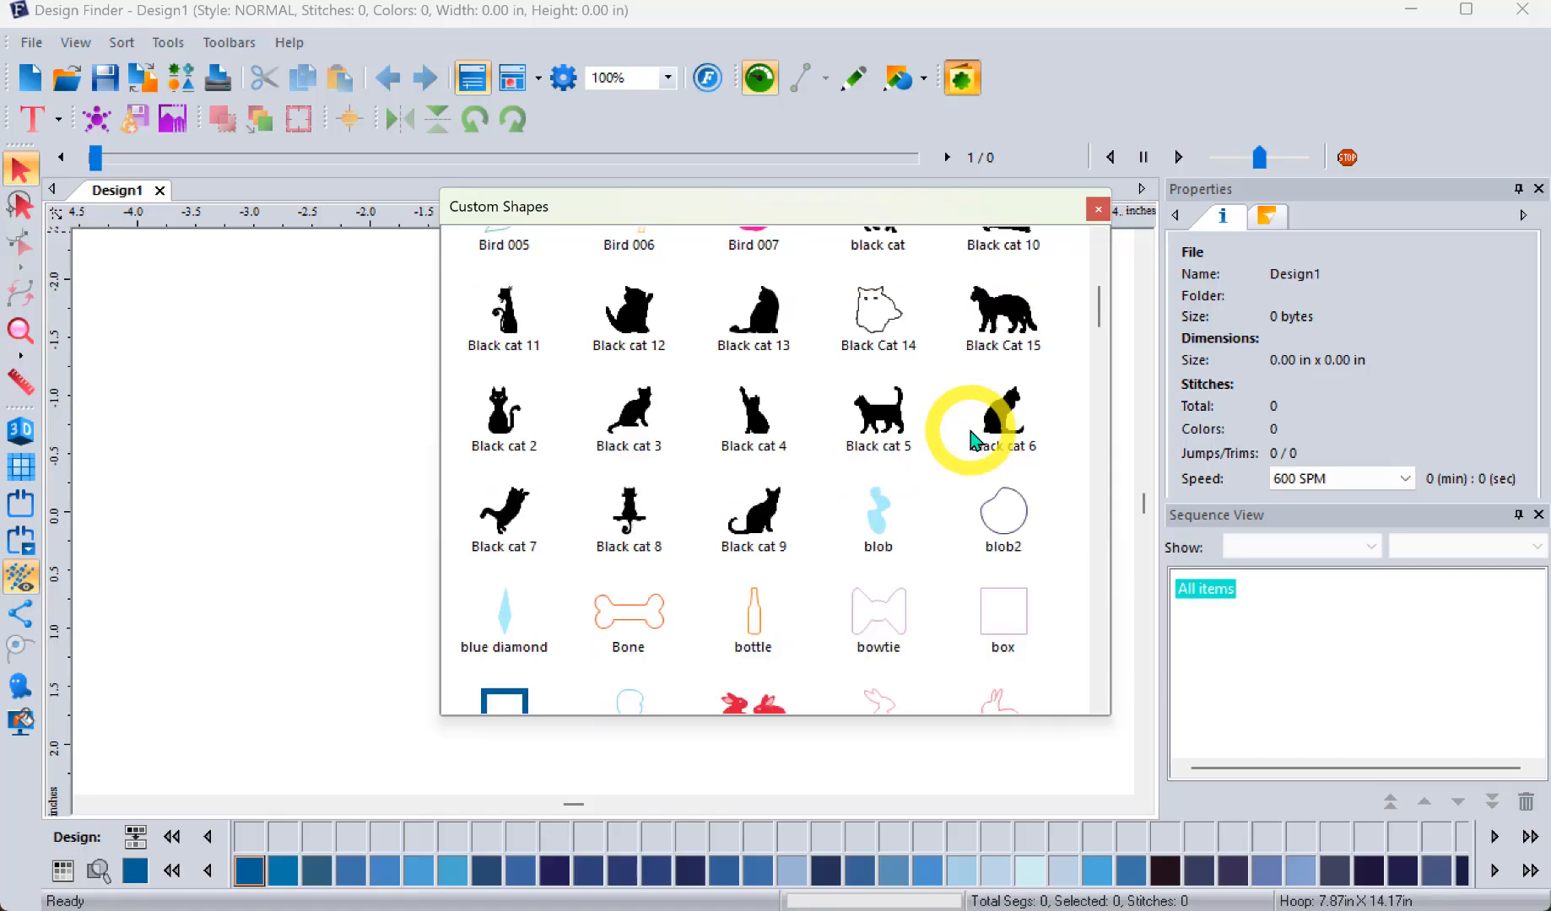
double_click(998, 308)
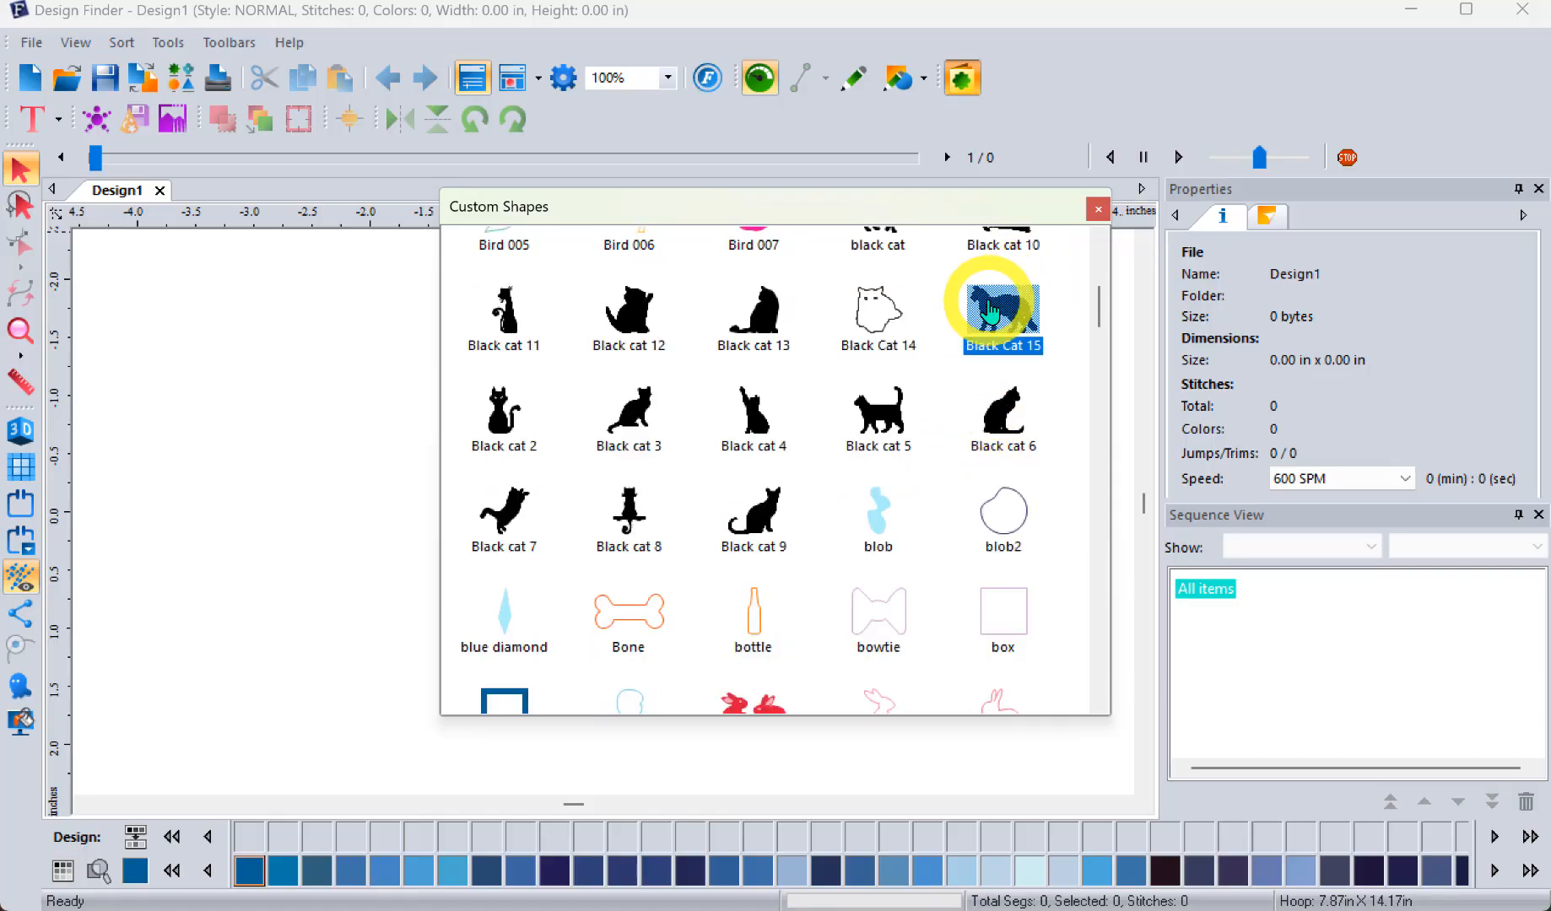
click(1094, 392)
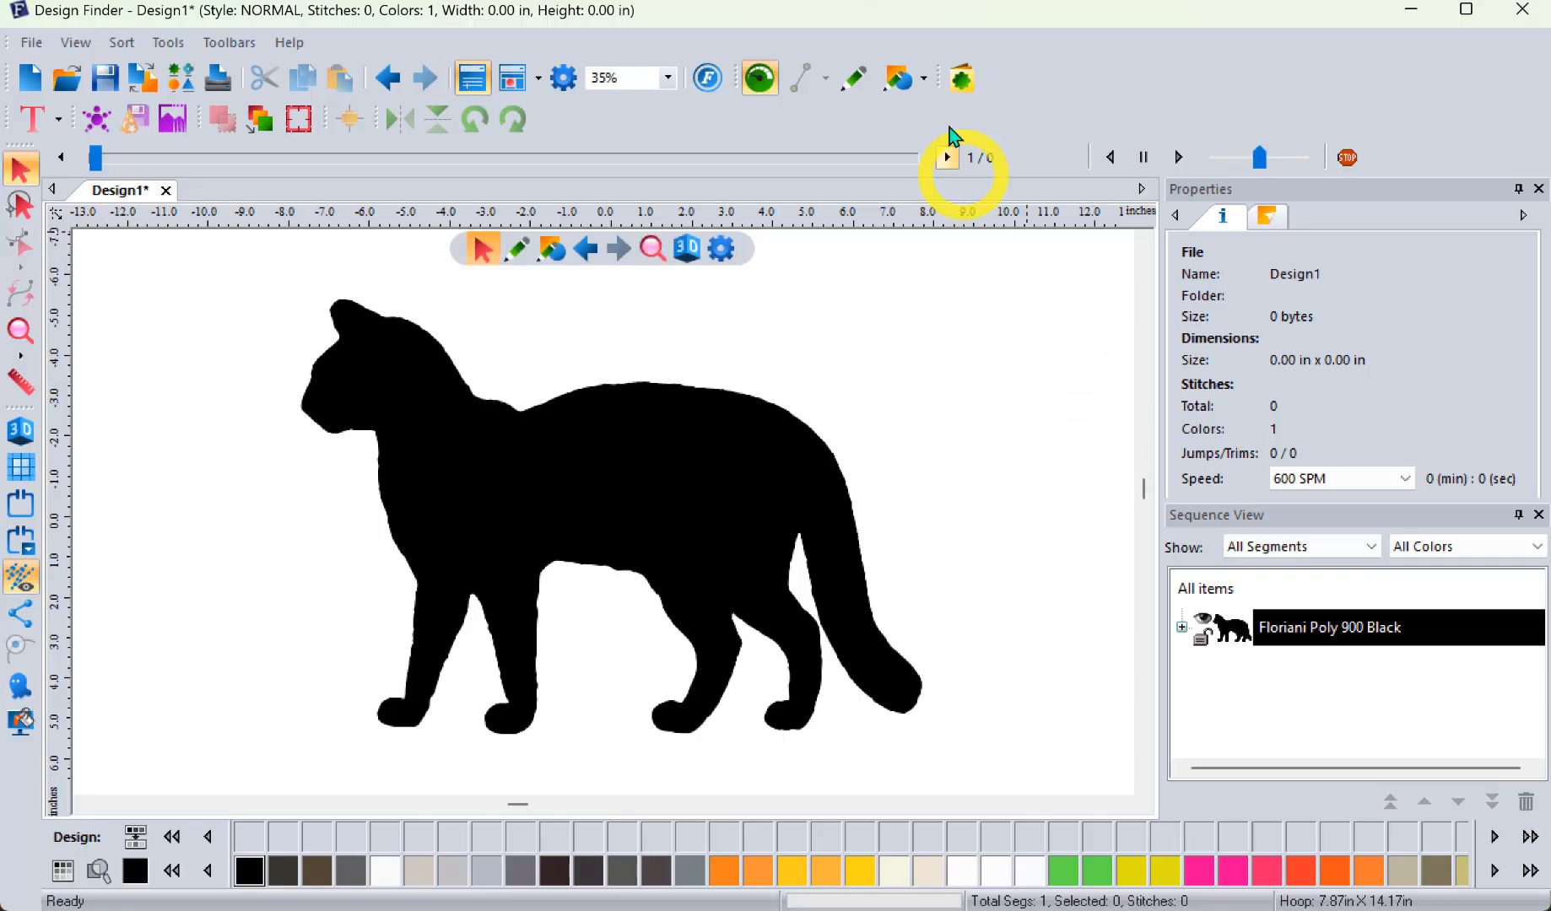
Insert the California Bear custom shape and move it clear of the cat, up and to its right
click(962, 79)
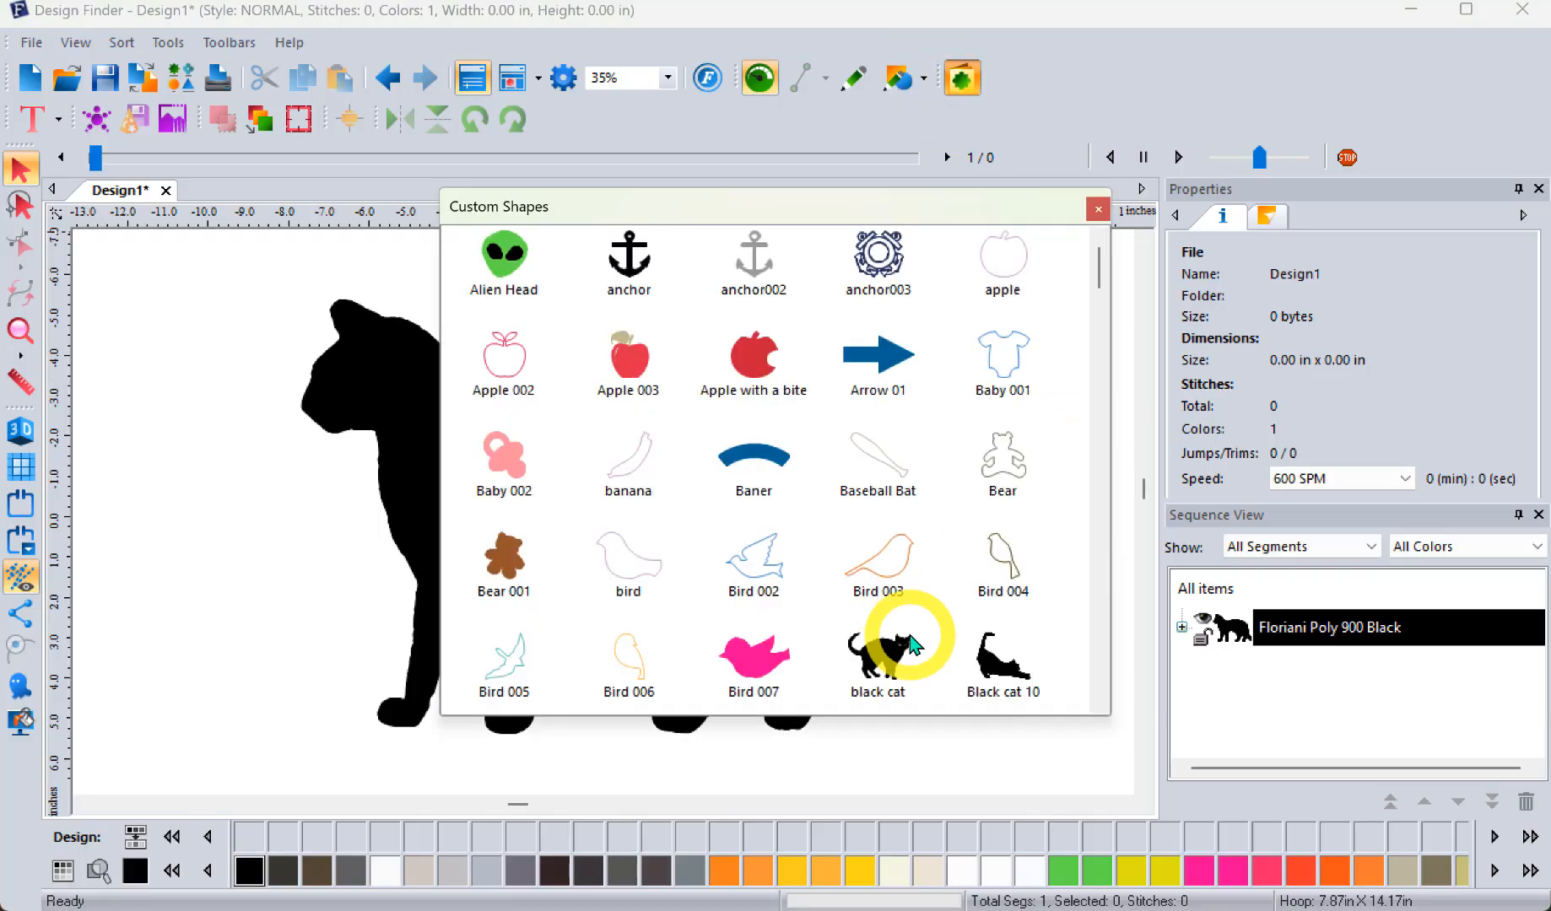
scroll(888, 506, down, 15)
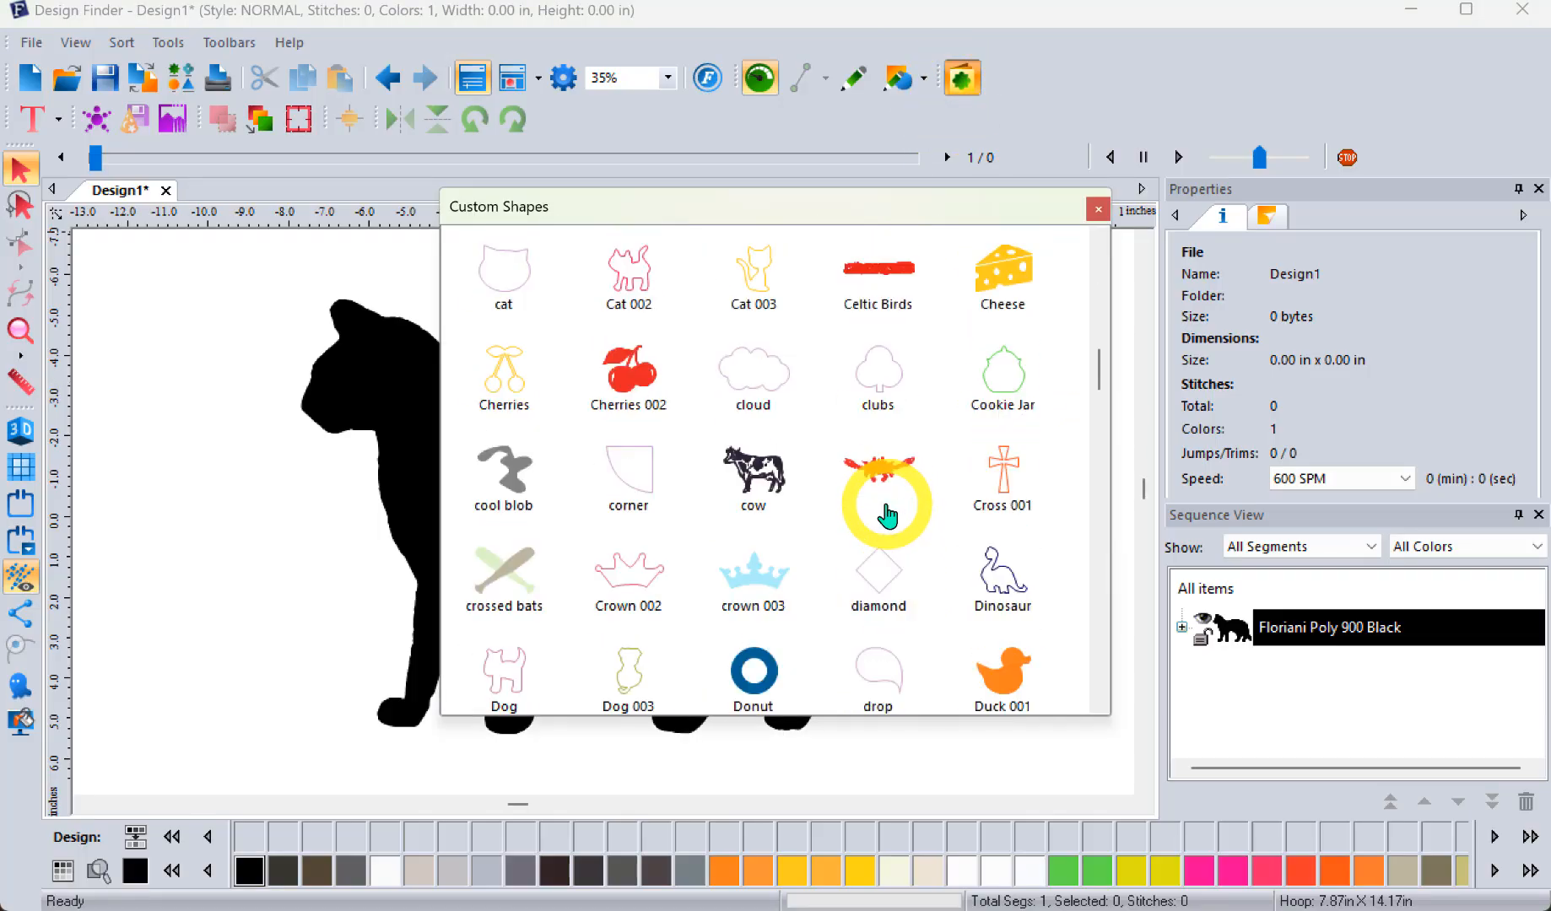
scroll(878, 498, up, 2)
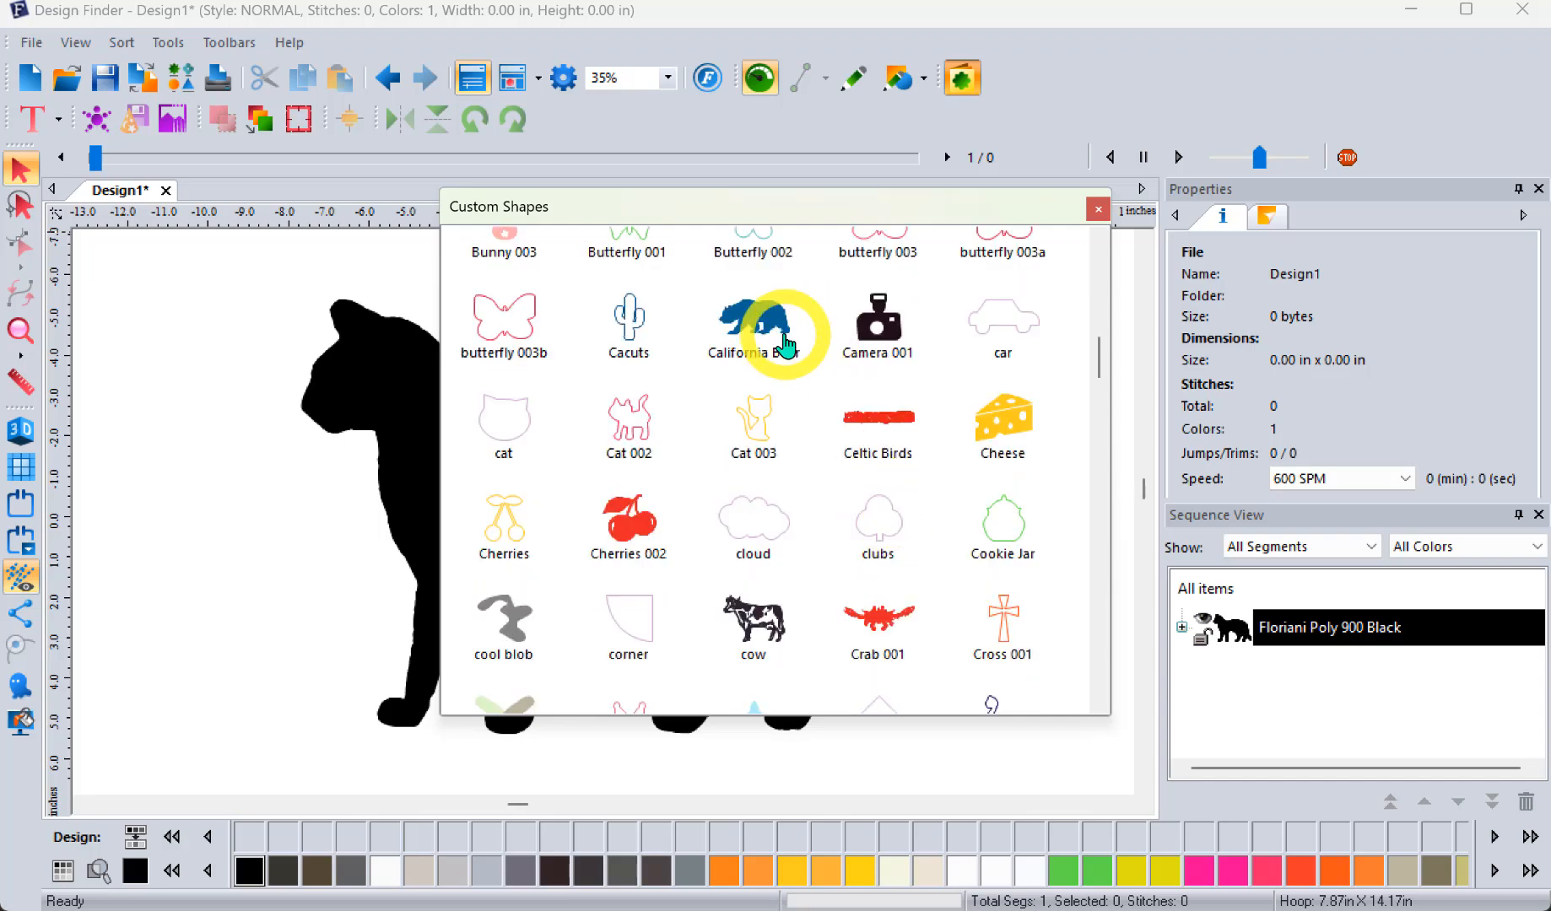
click(761, 324)
scroll(789, 341, down, 4)
drag(760, 369, 946, 312)
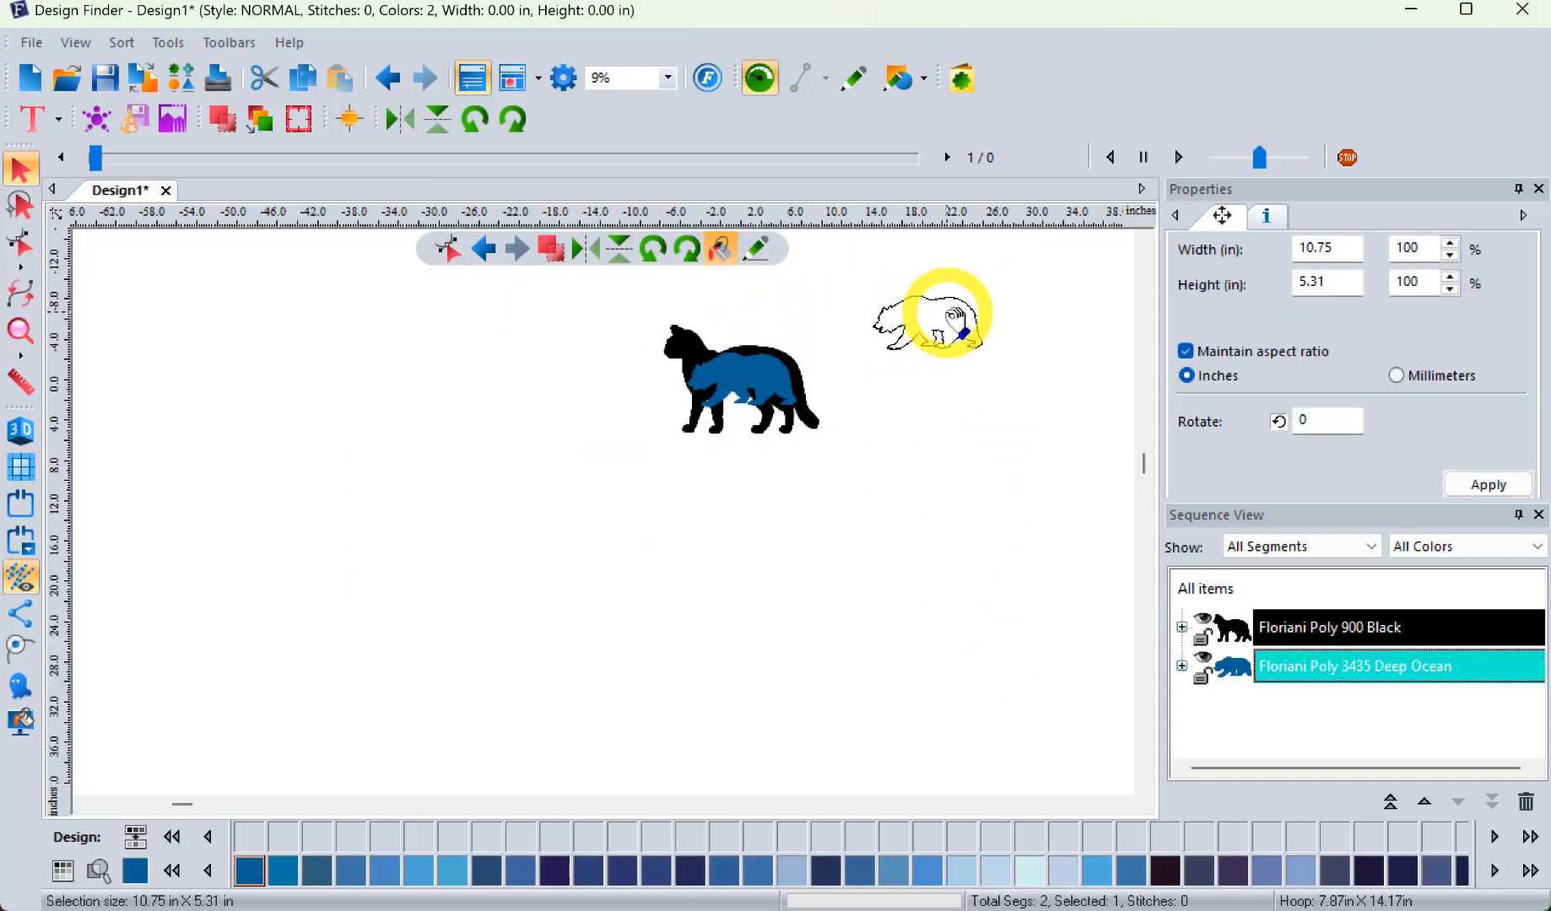
click(588, 381)
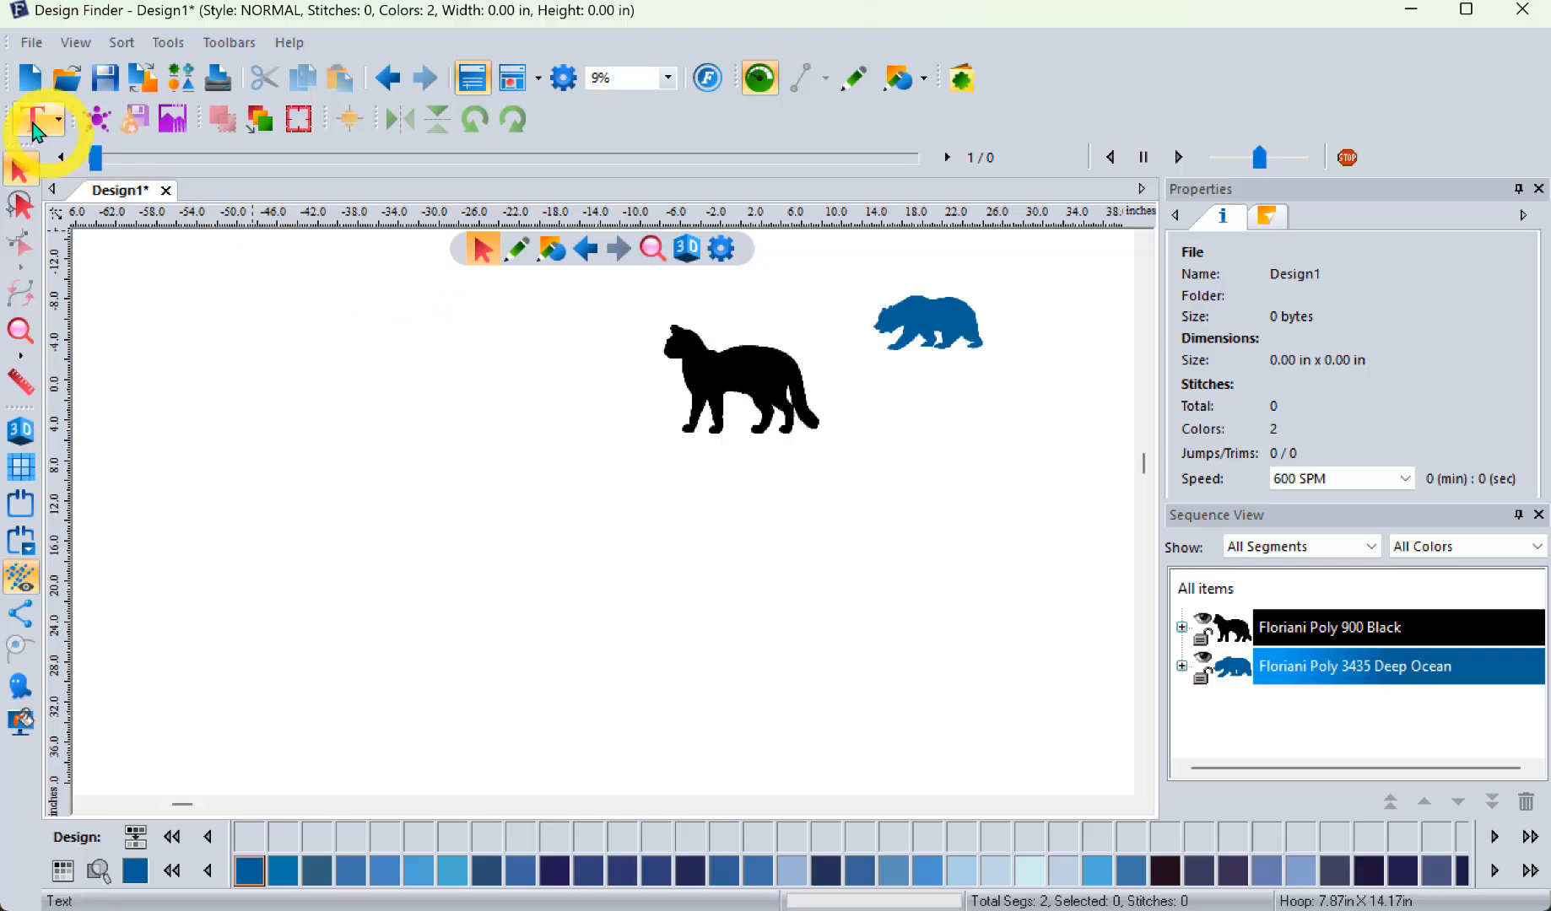
Add the lettering MY TEXT in the ball bound font to the left of the cat
click(34, 125)
click(31, 155)
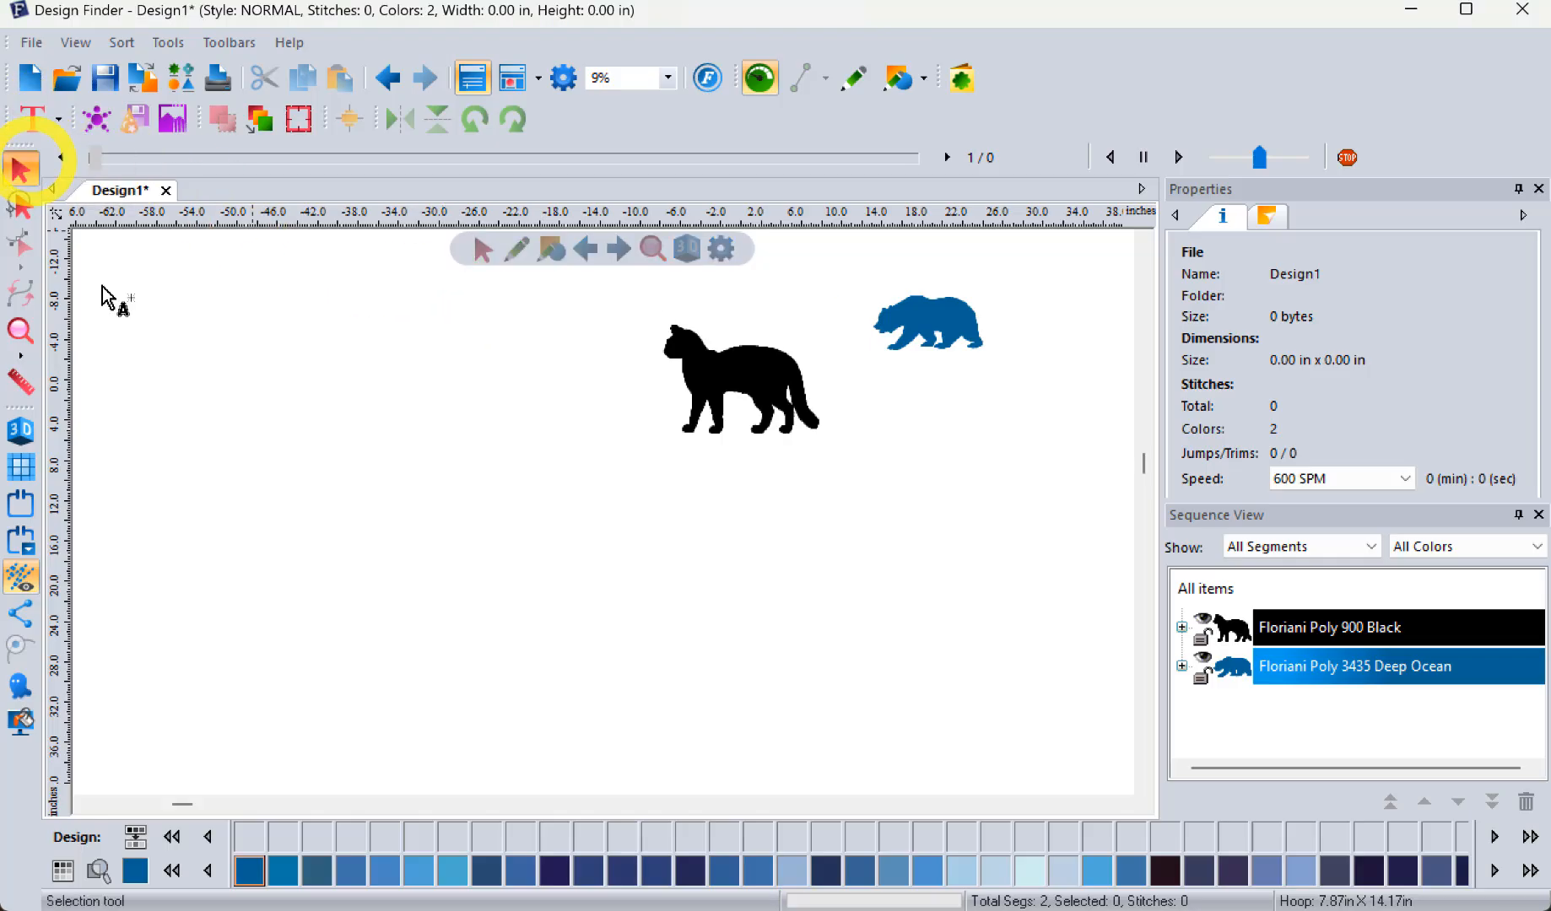
click(192, 424)
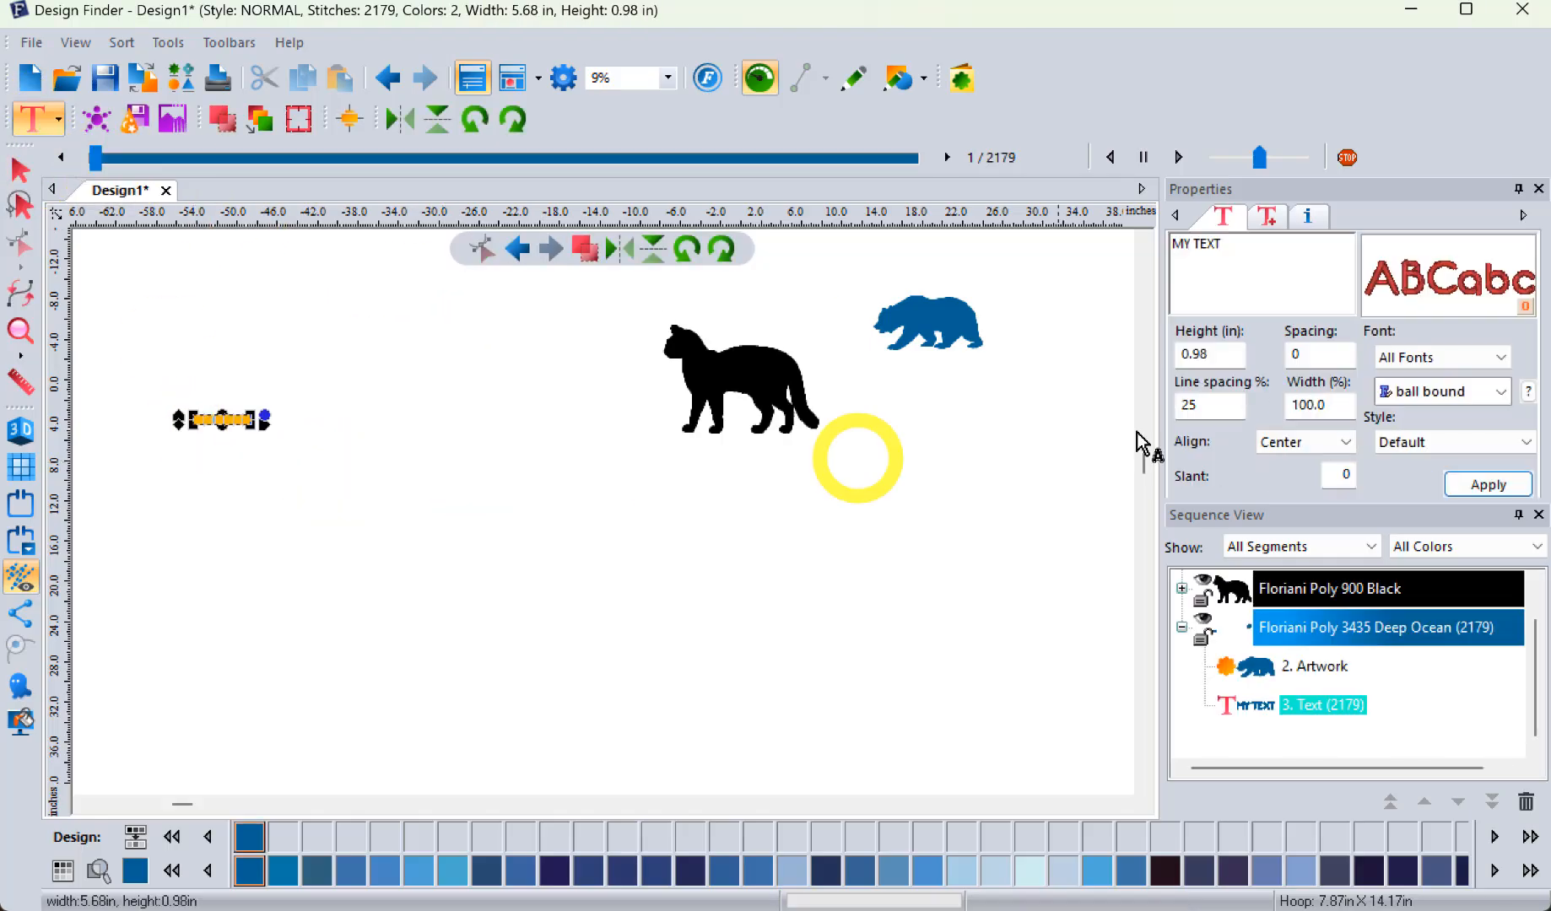
Check the fonts available for the MY TEXT lettering and examine its stitches up close
click(1432, 395)
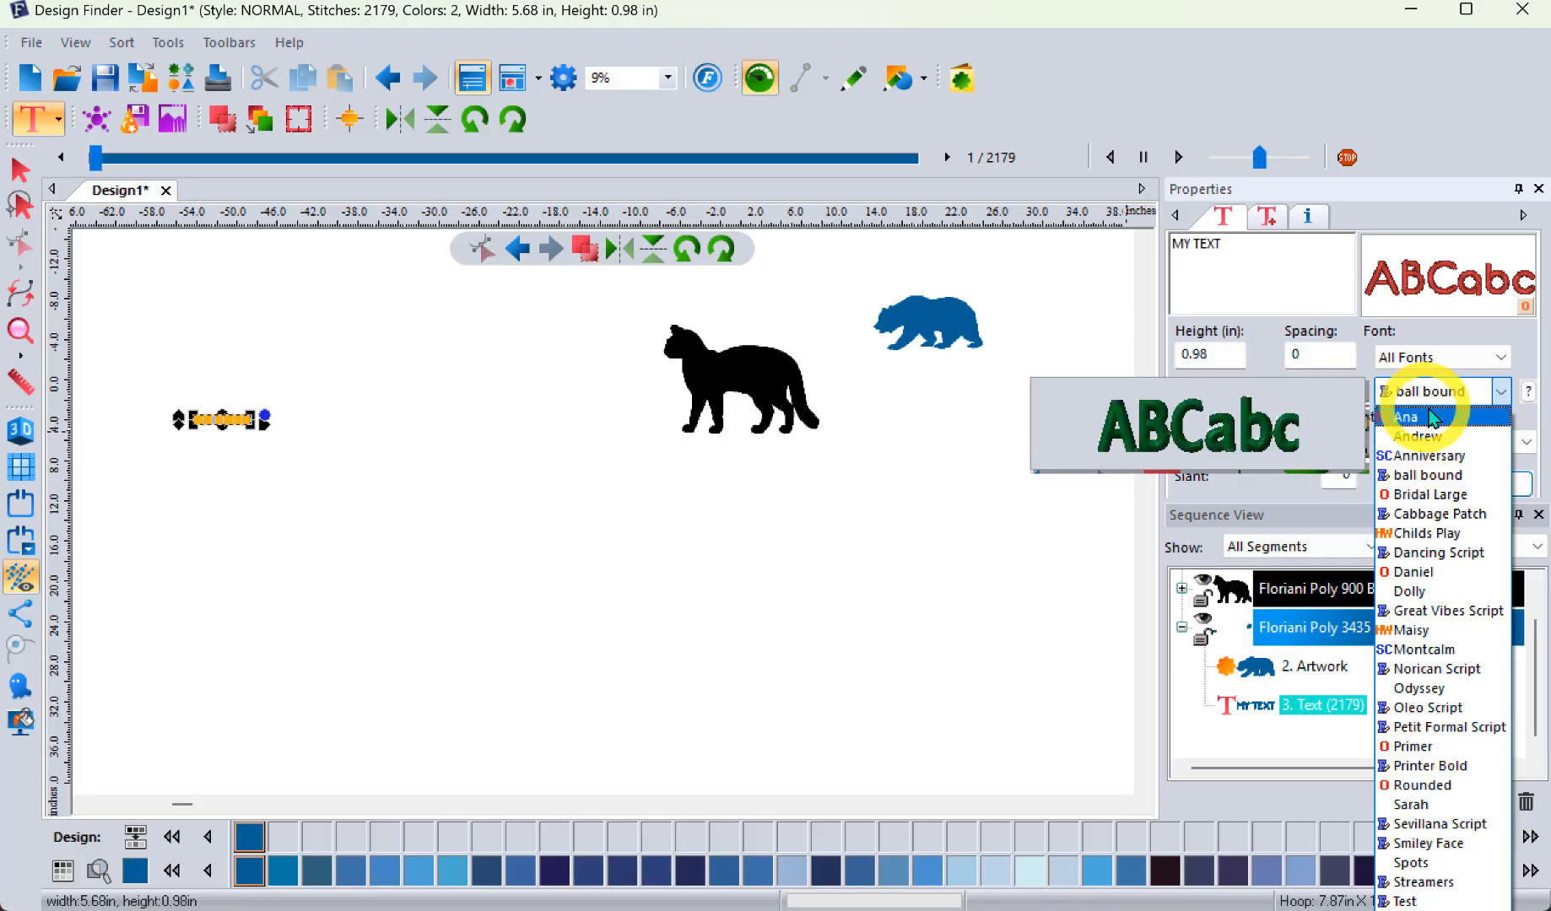
click(692, 544)
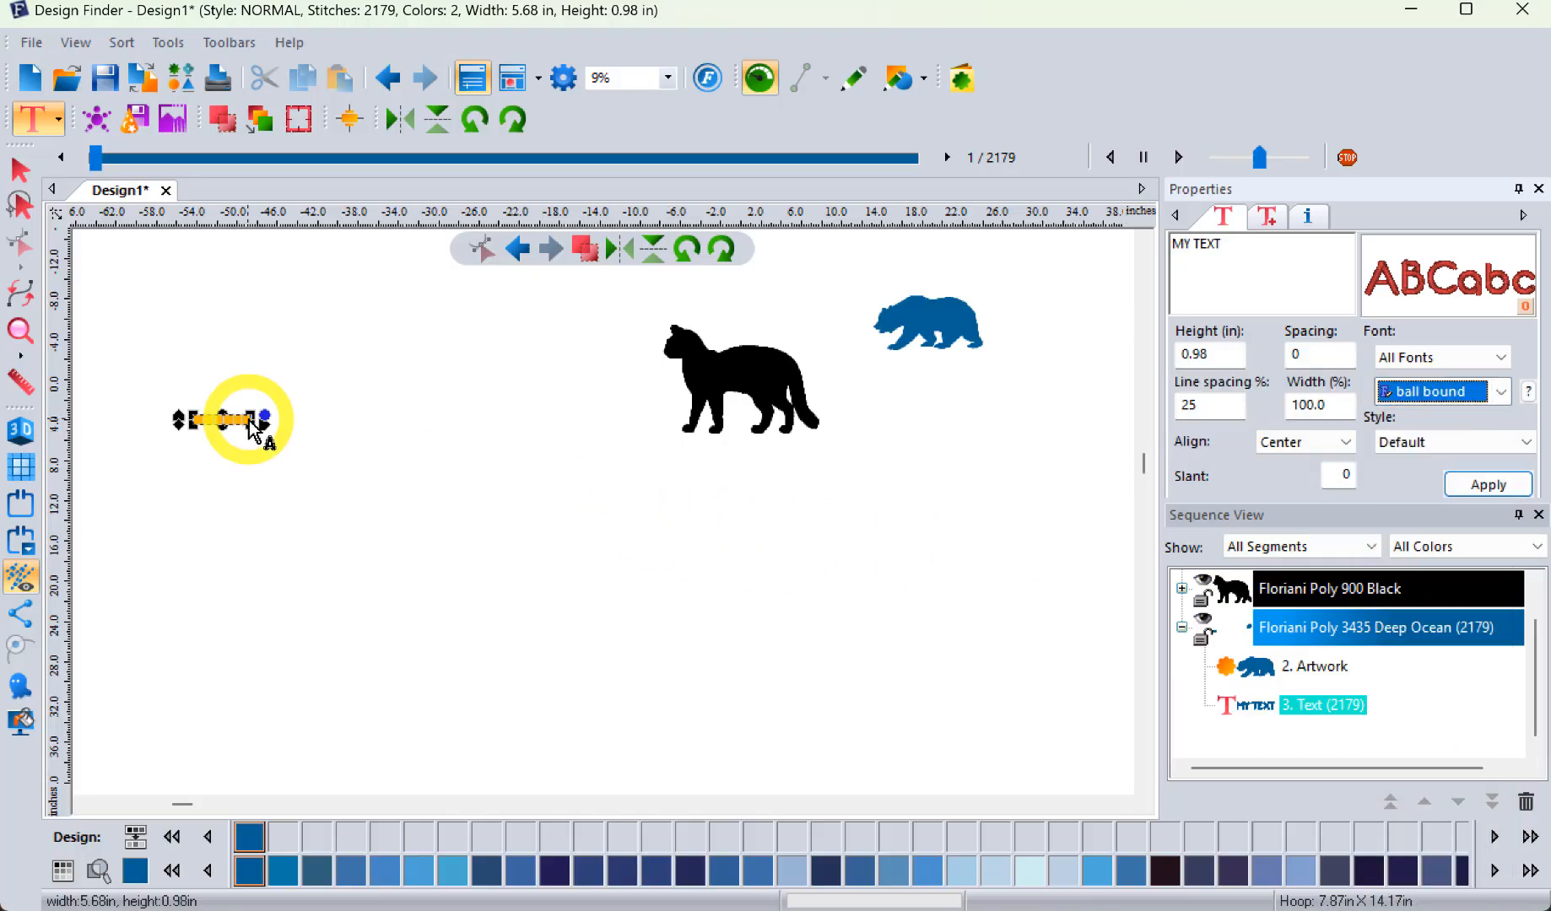
click(23, 165)
click(221, 419)
click(1465, 439)
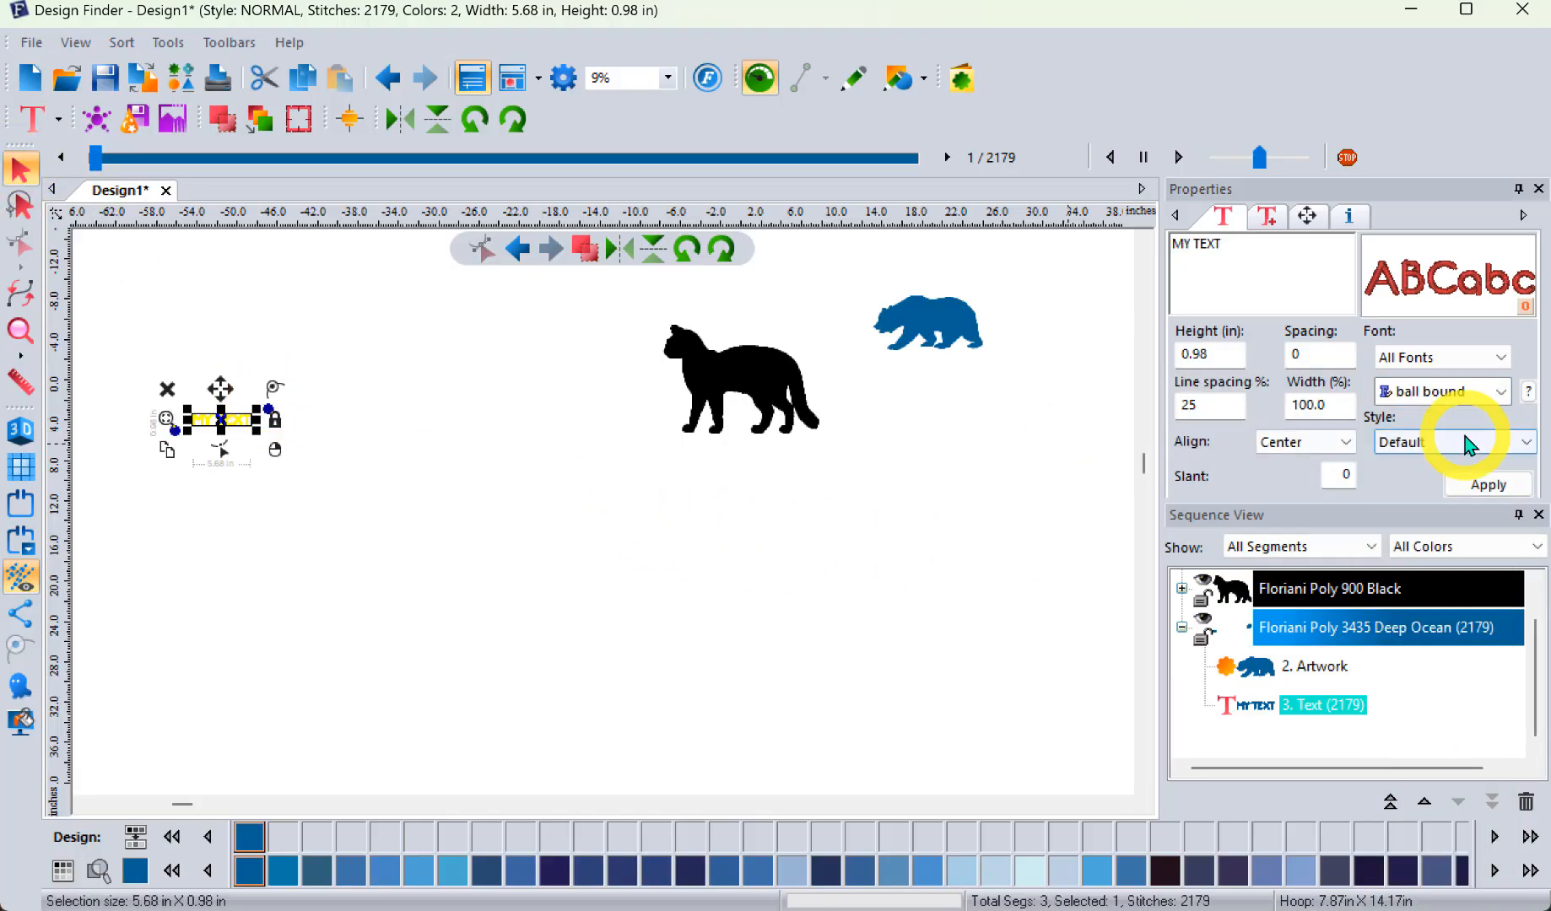
click(1456, 392)
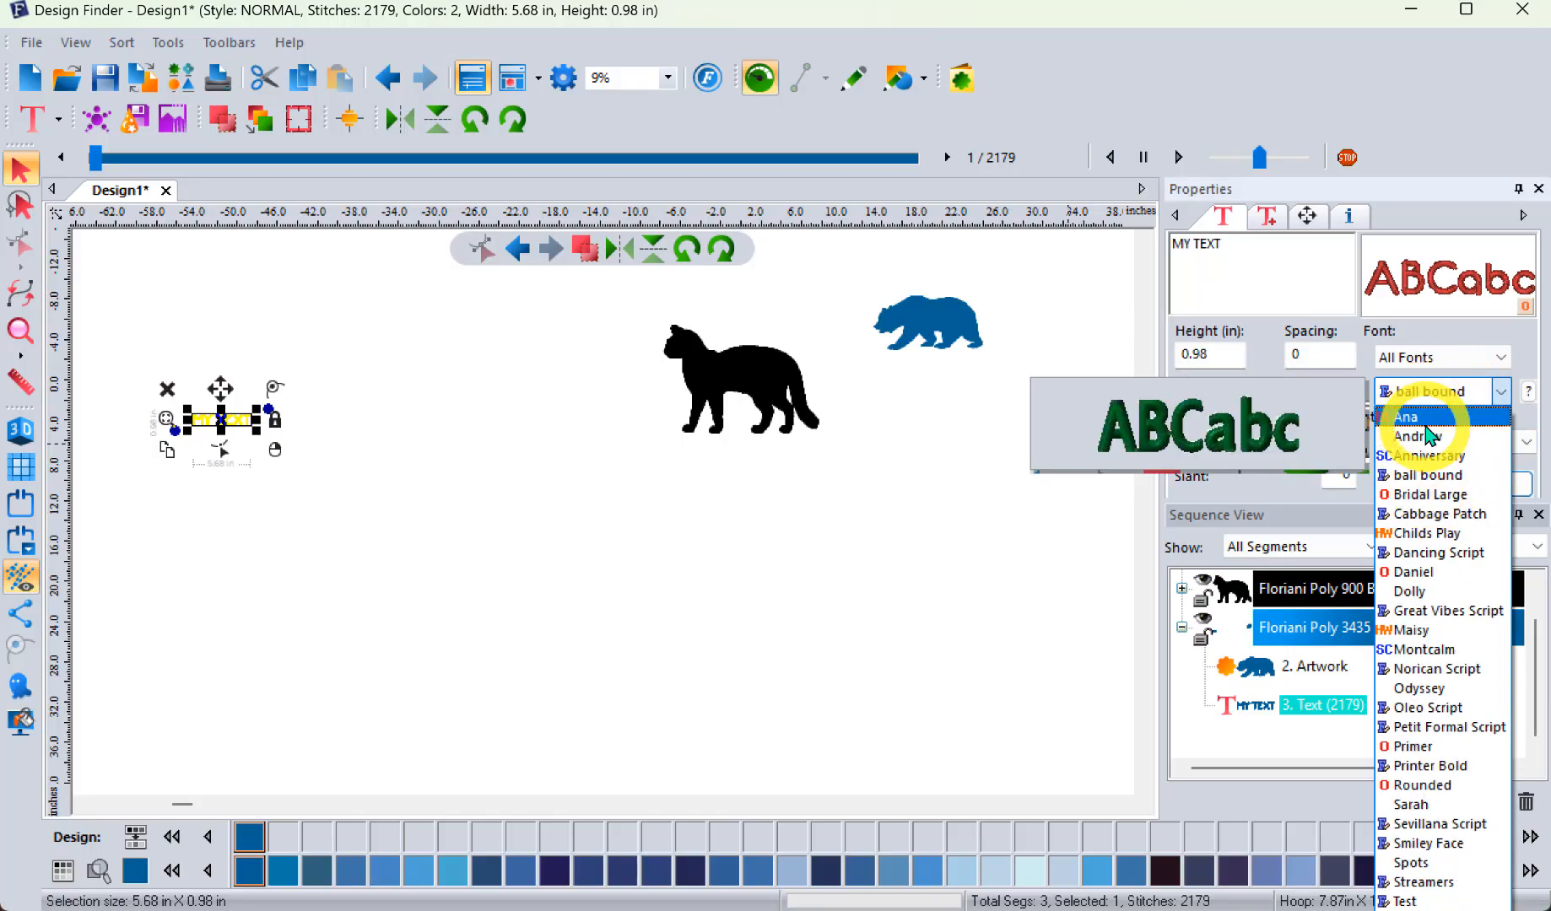
click(28, 170)
click(150, 312)
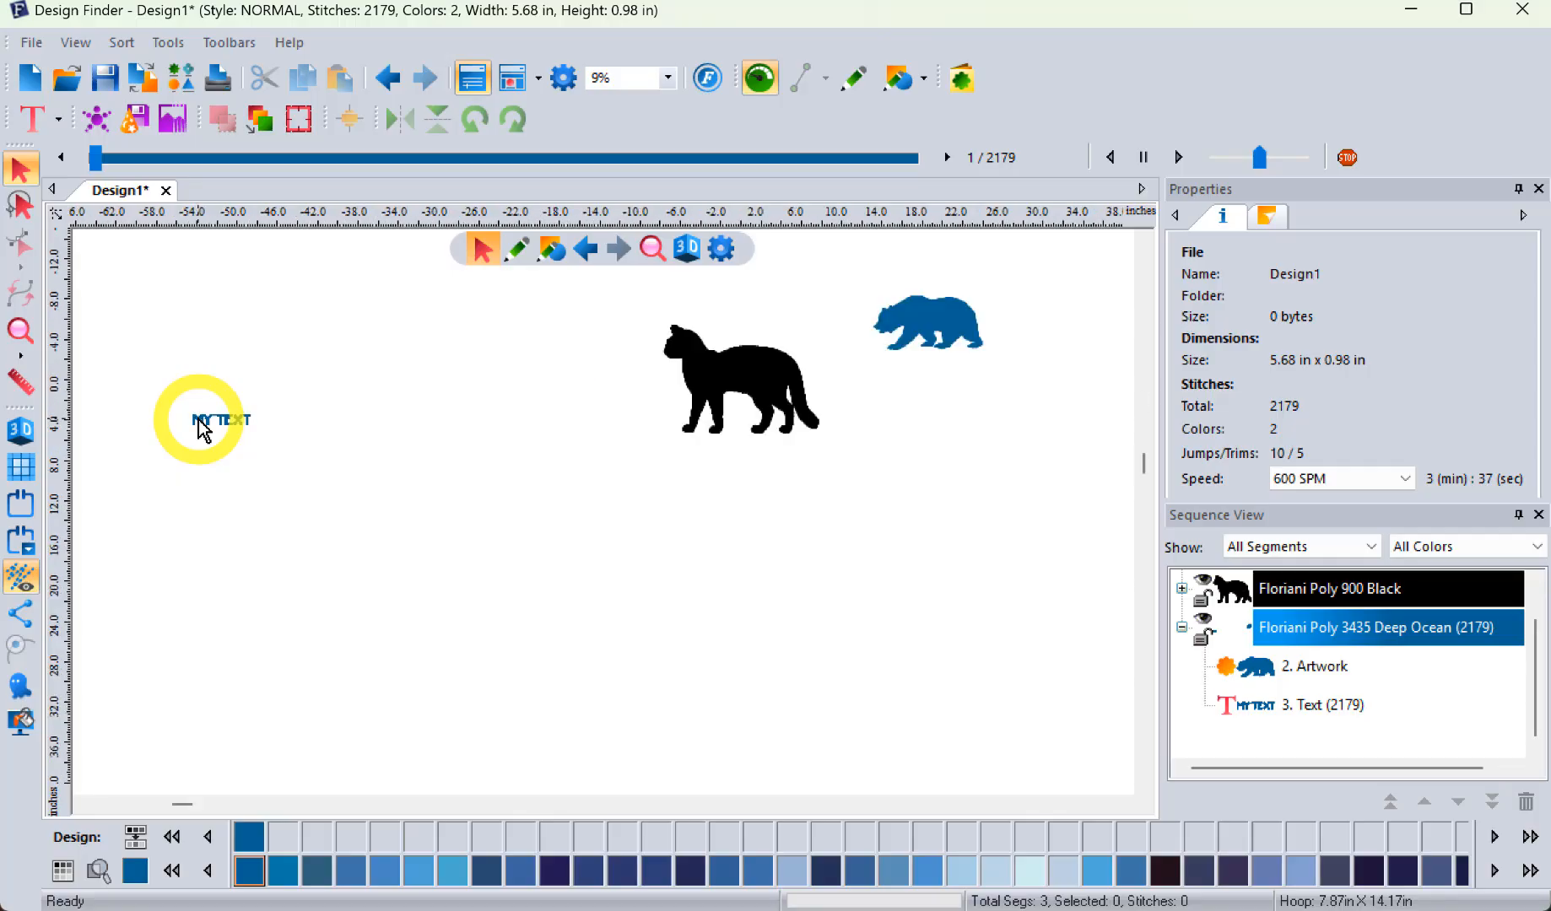
scroll(203, 426, up, 3)
scroll(203, 426, up, 4)
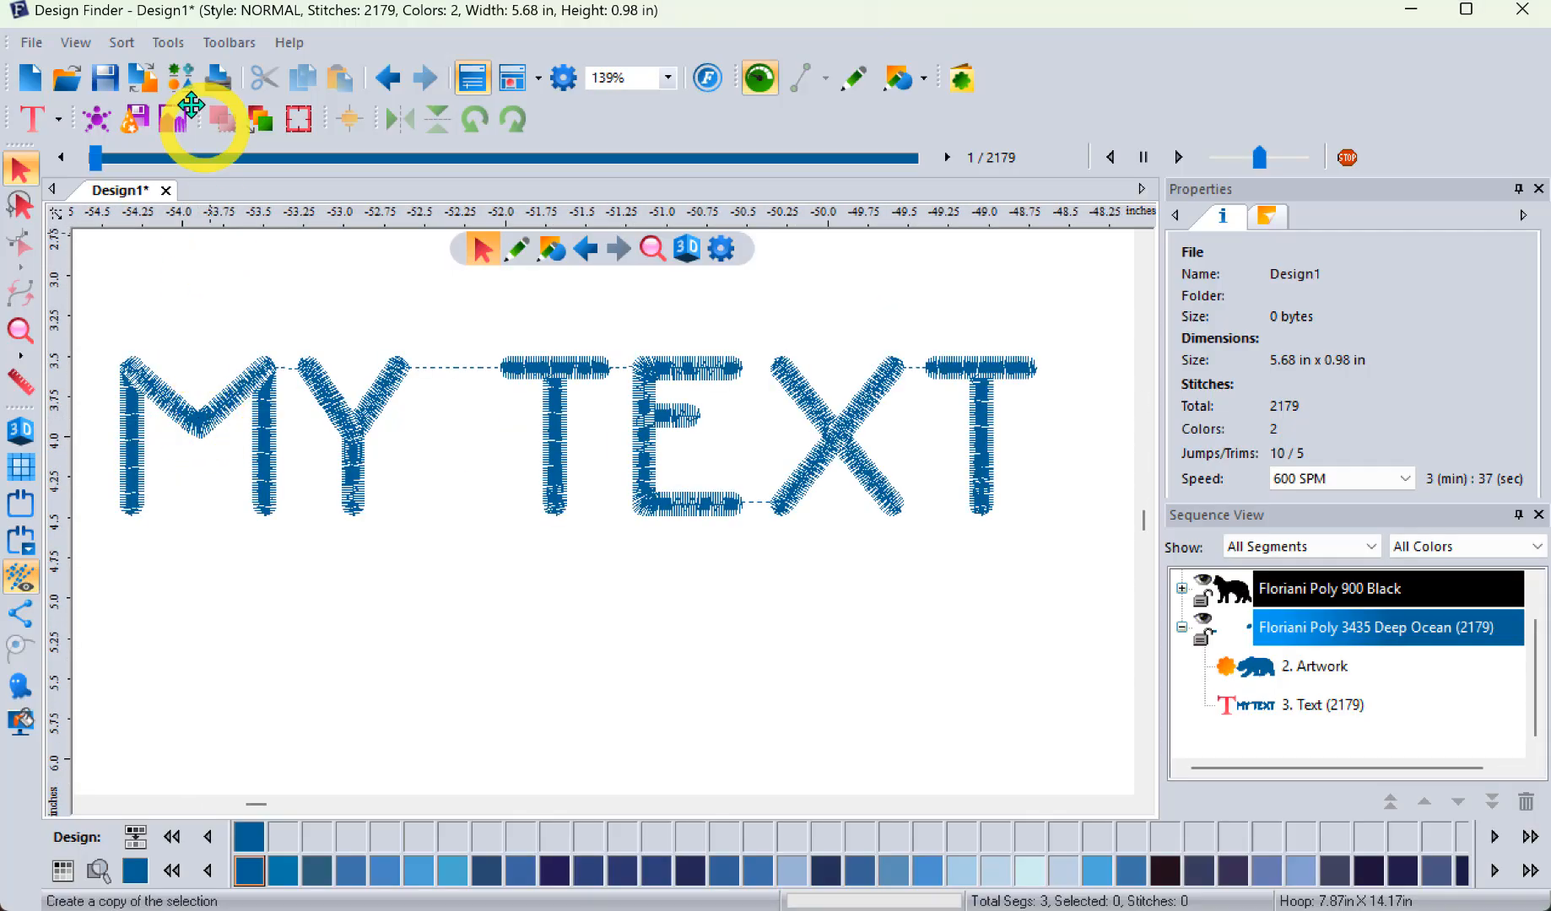
Start an asset import from the shared Fonts and Shapes .ast file in the Downloads folder
click(169, 45)
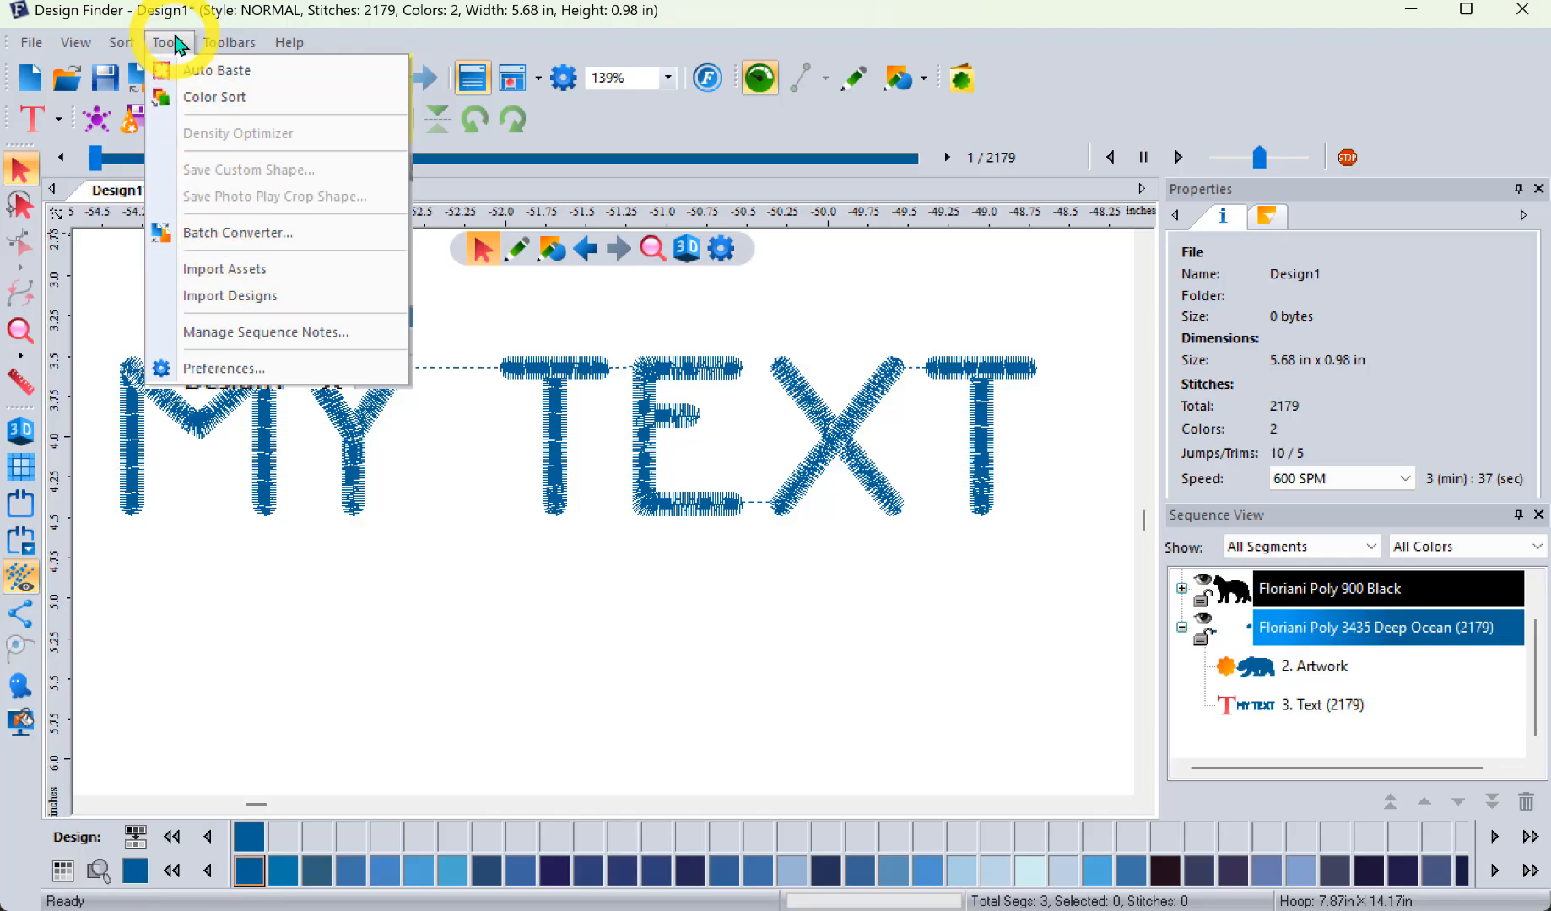
click(235, 278)
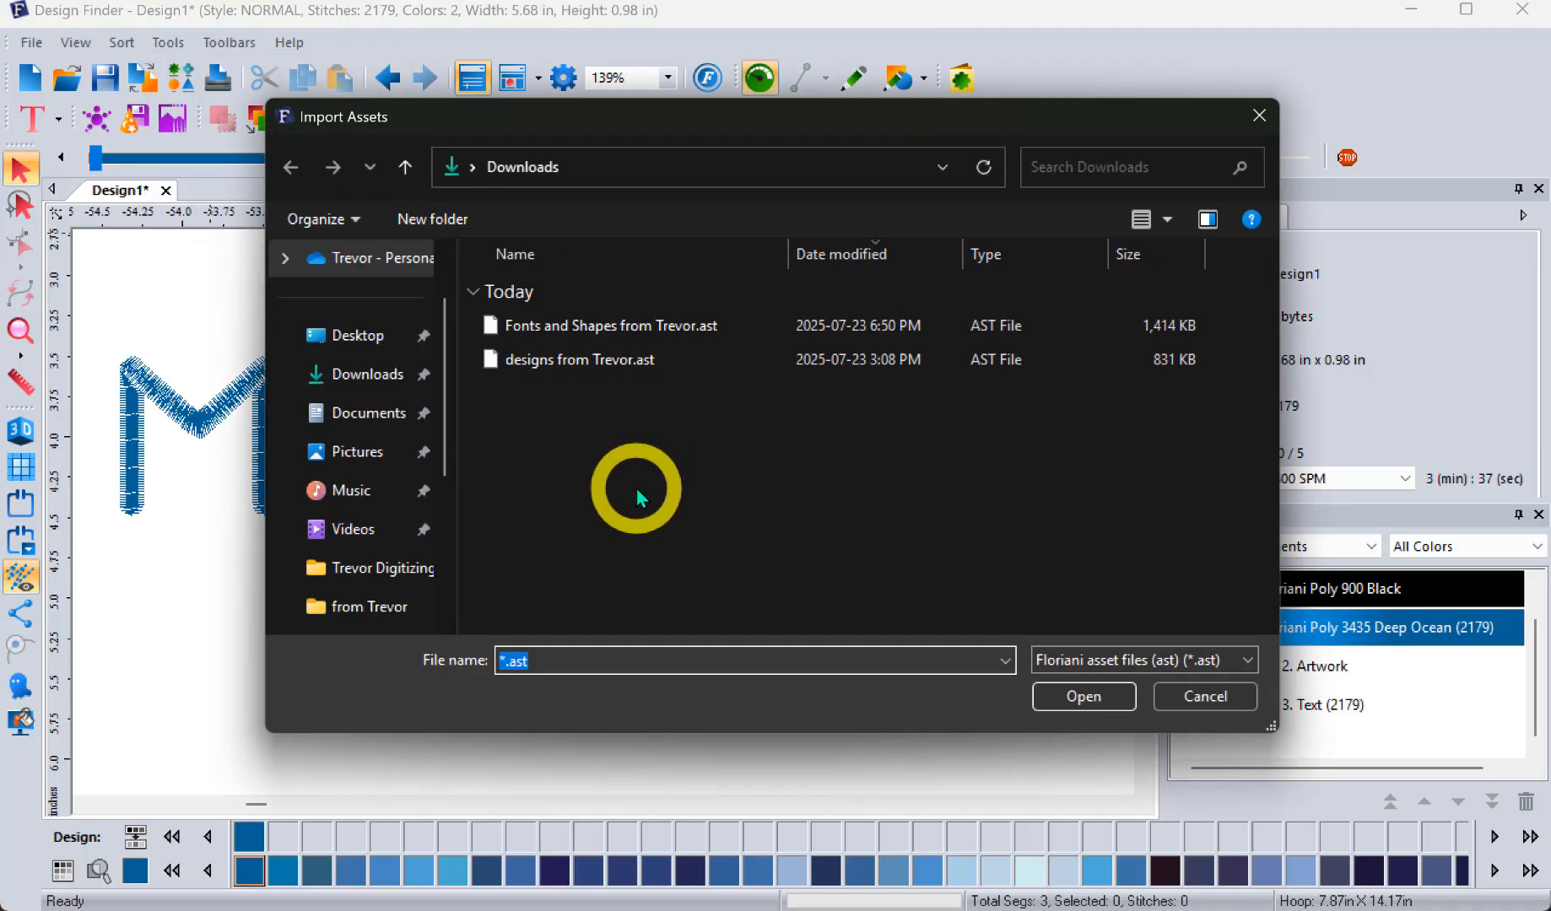
click(673, 330)
click(1097, 696)
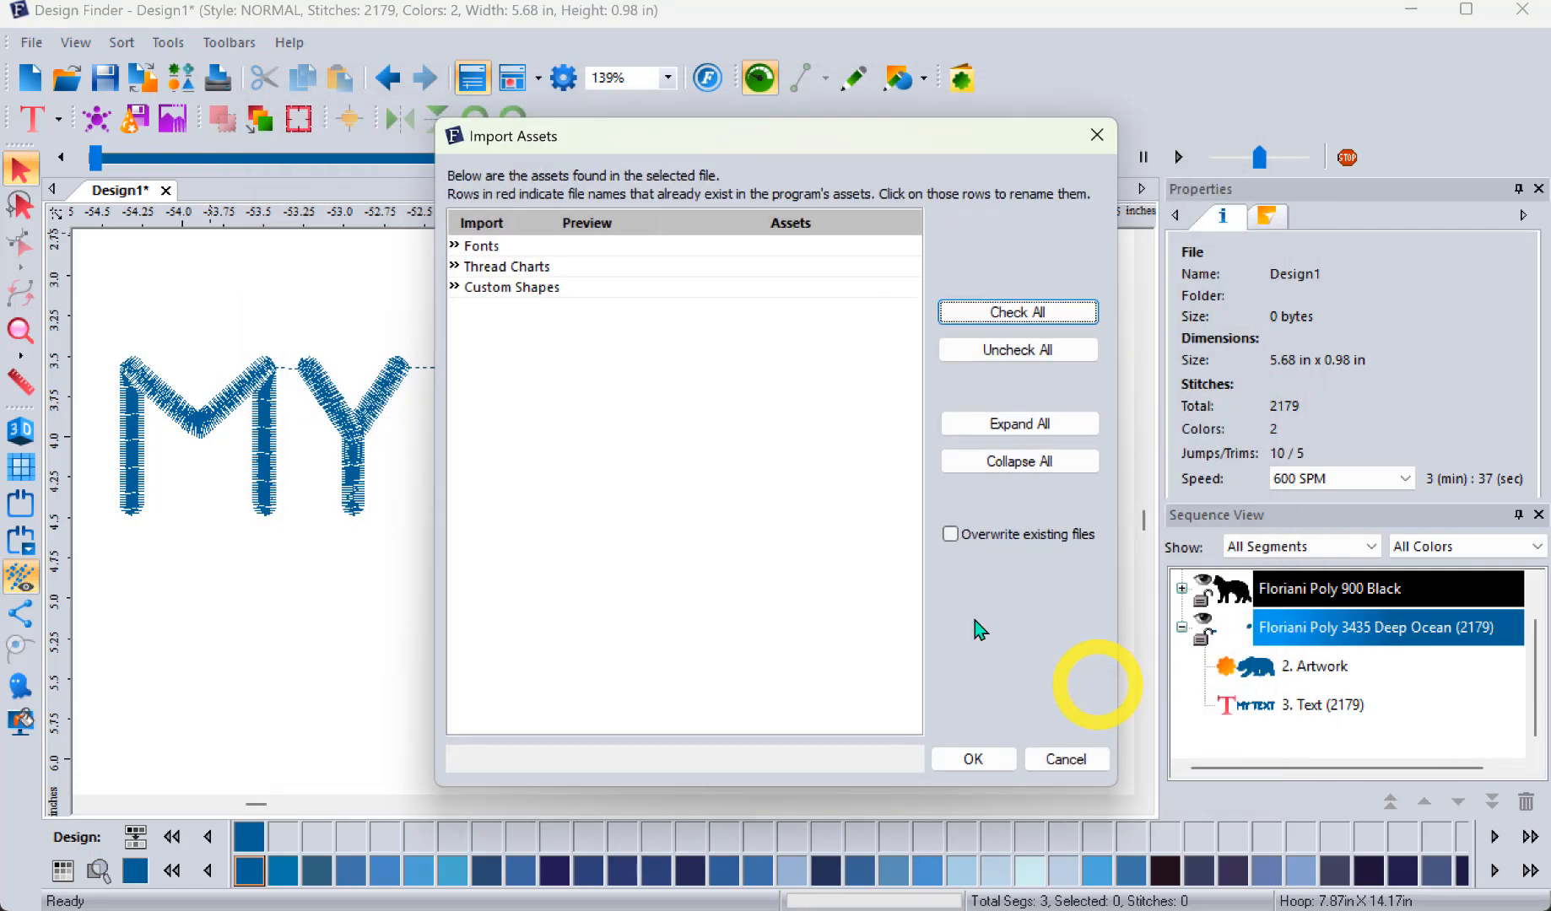
Expand the Fonts, Thread Charts and Custom Shapes groups, exclude the B;ack Cat 14 shape and import only the Alexios font
click(456, 246)
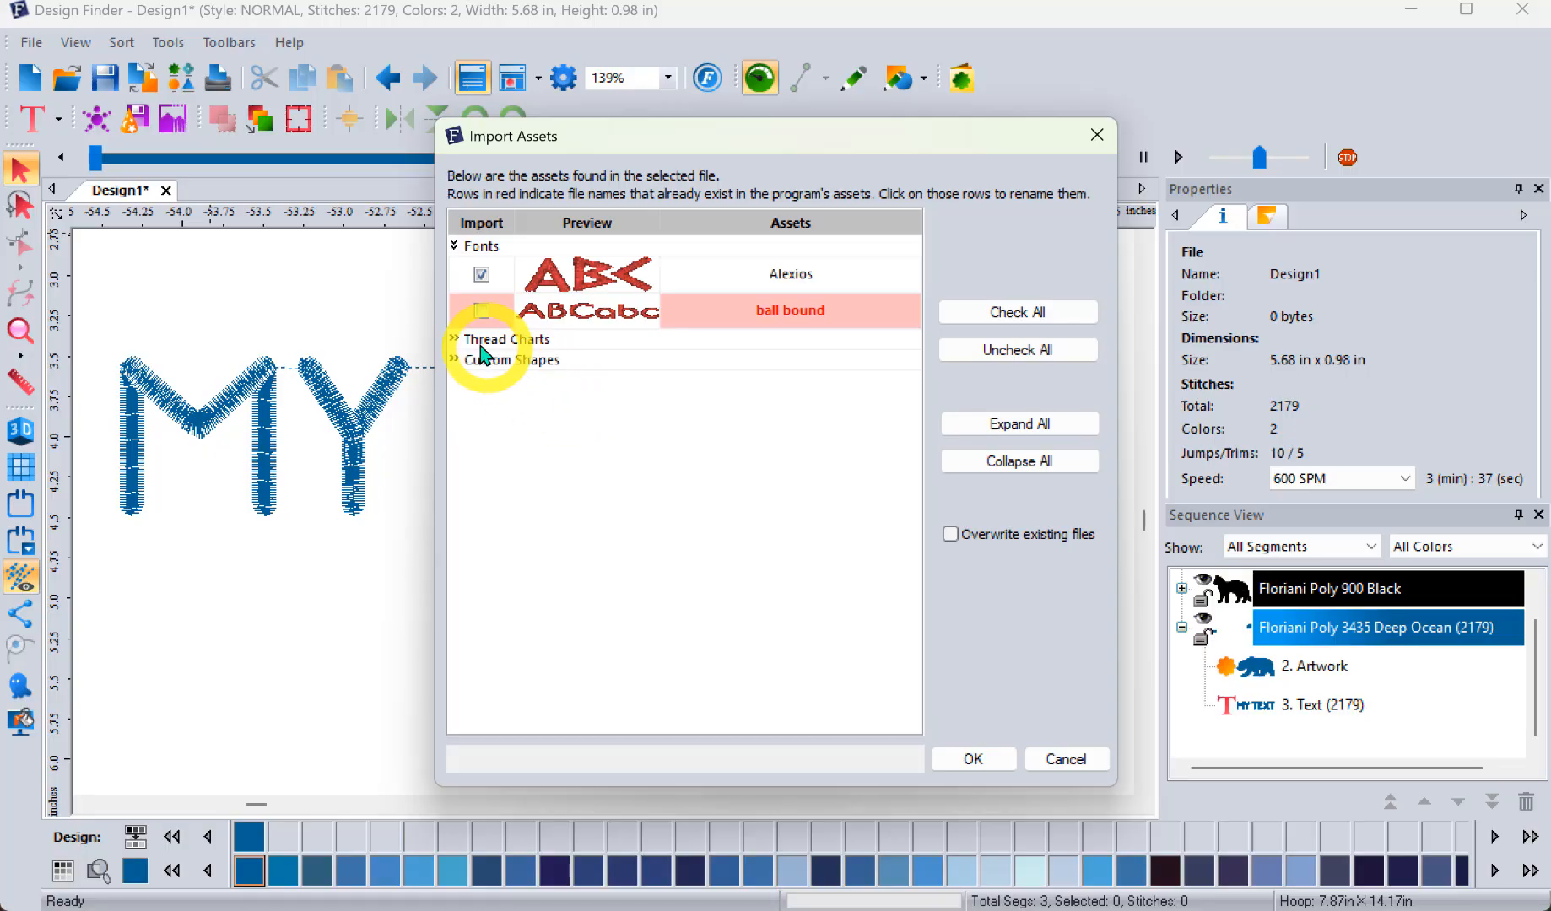
click(454, 339)
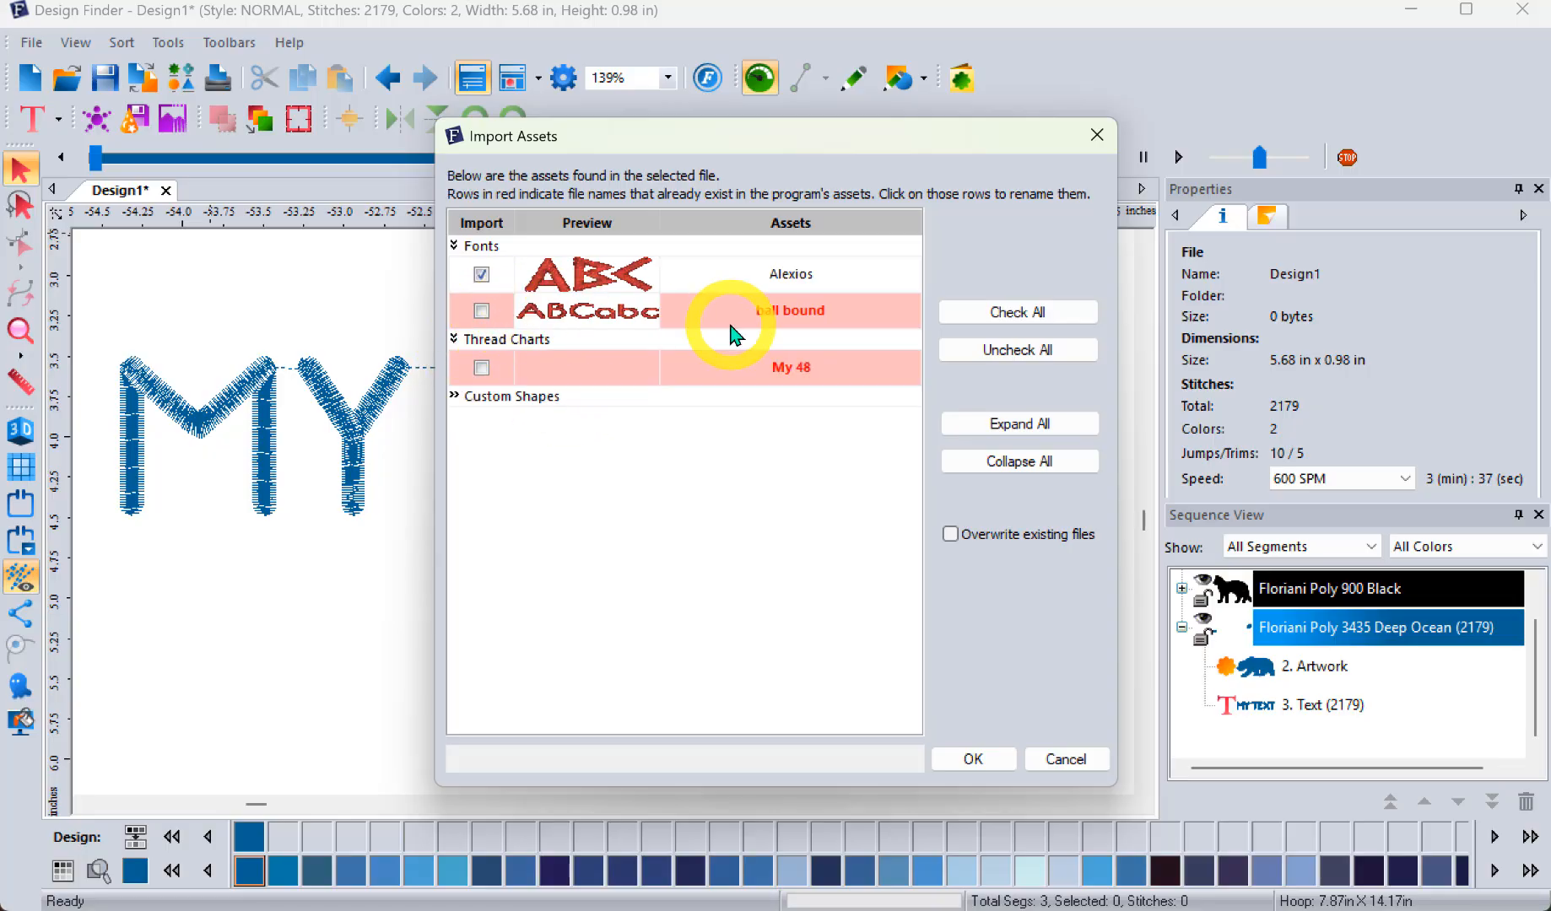
click(454, 396)
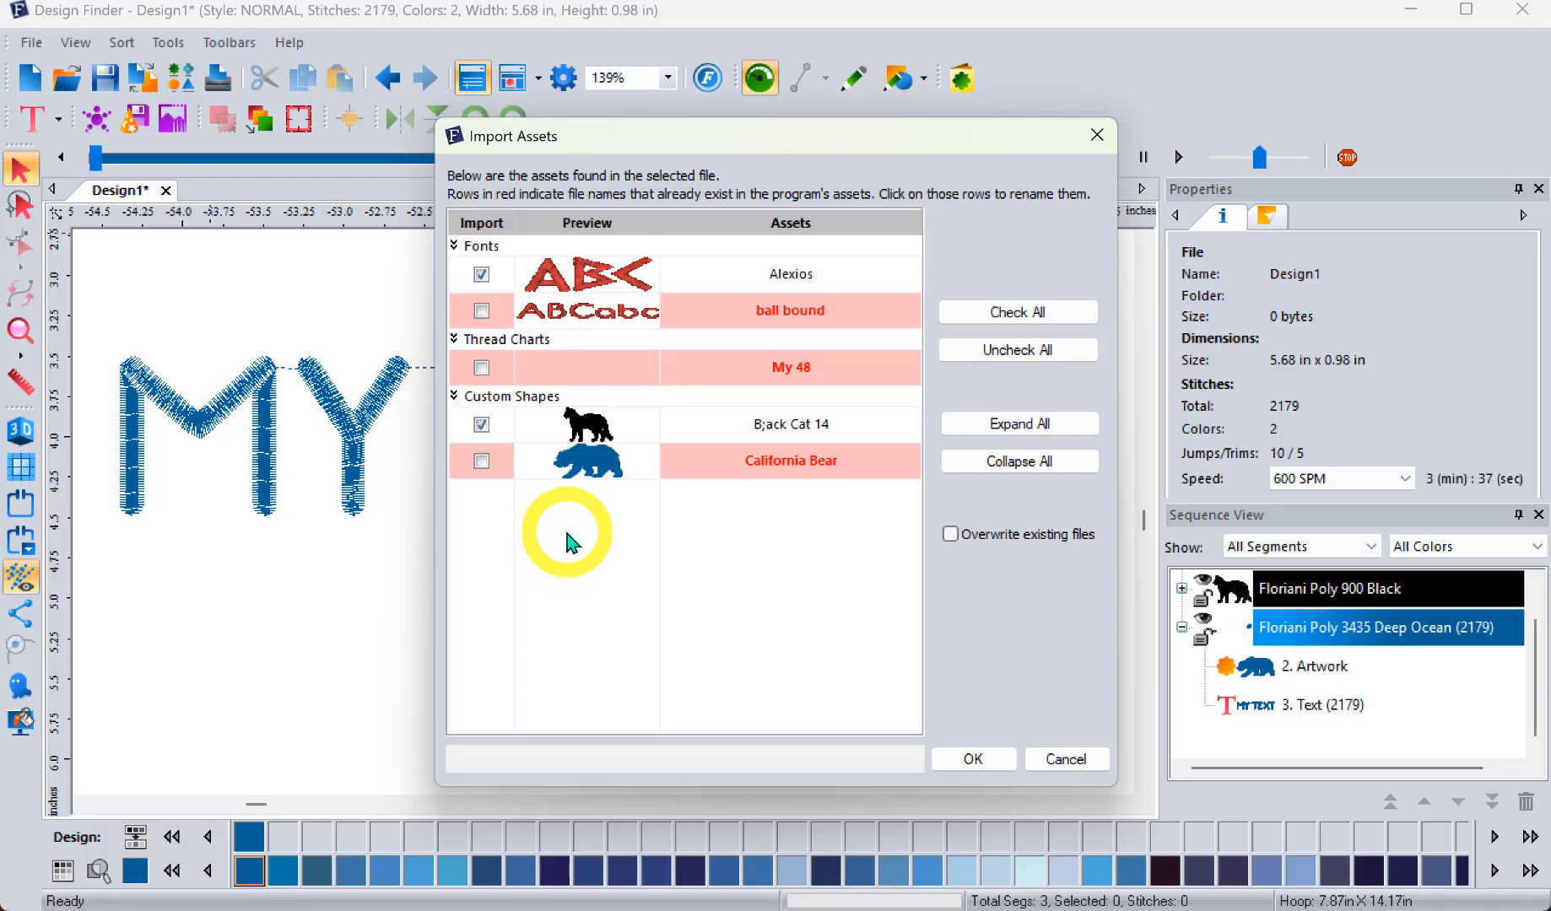
click(481, 426)
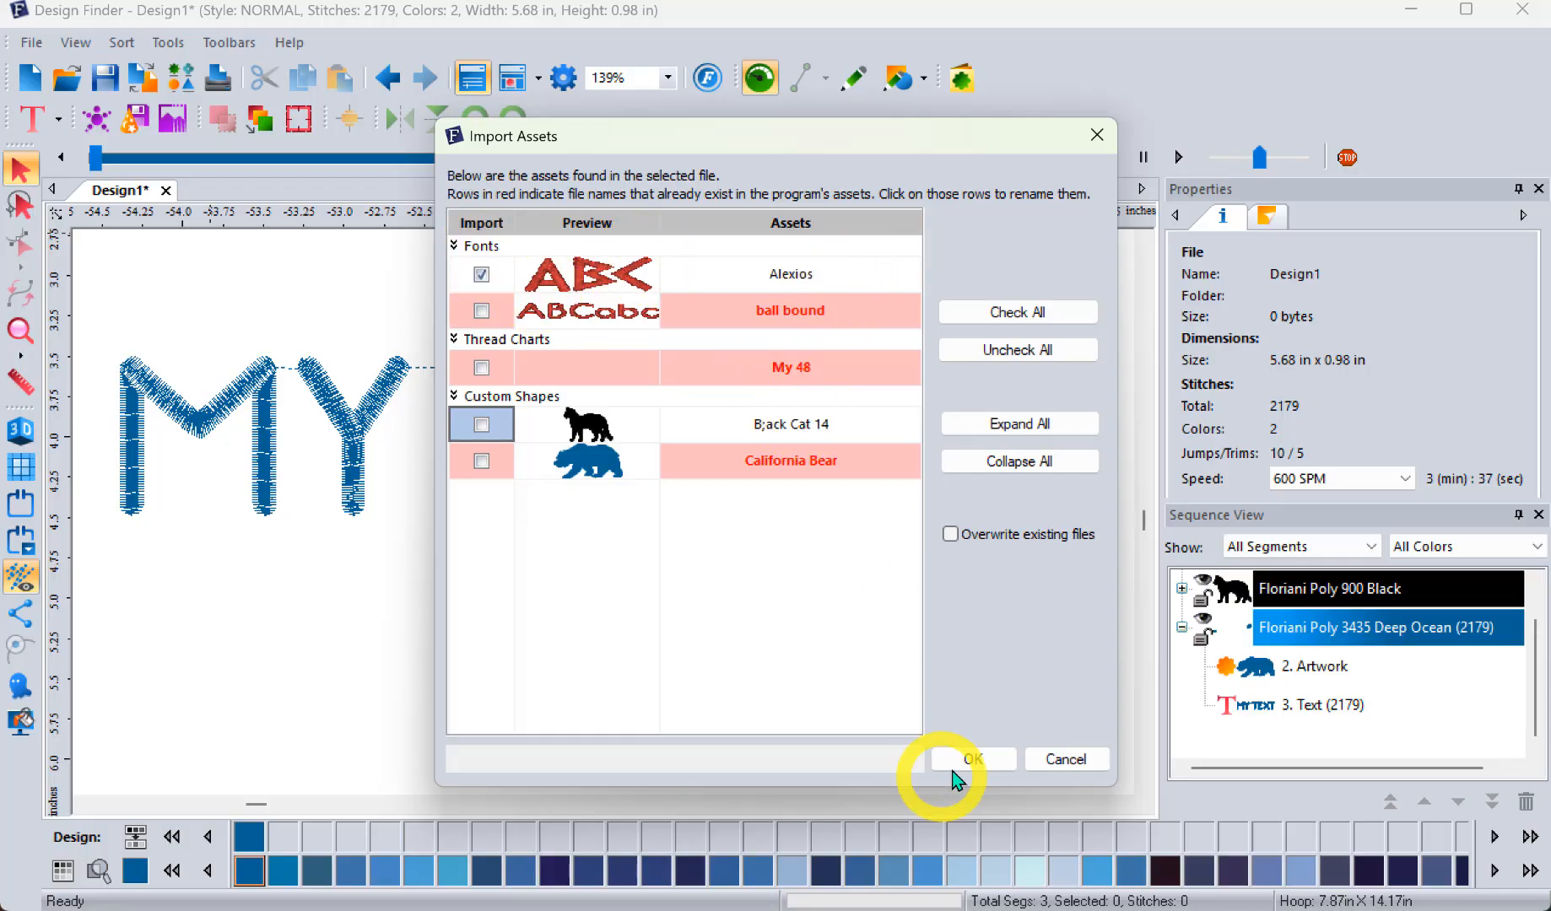
click(977, 757)
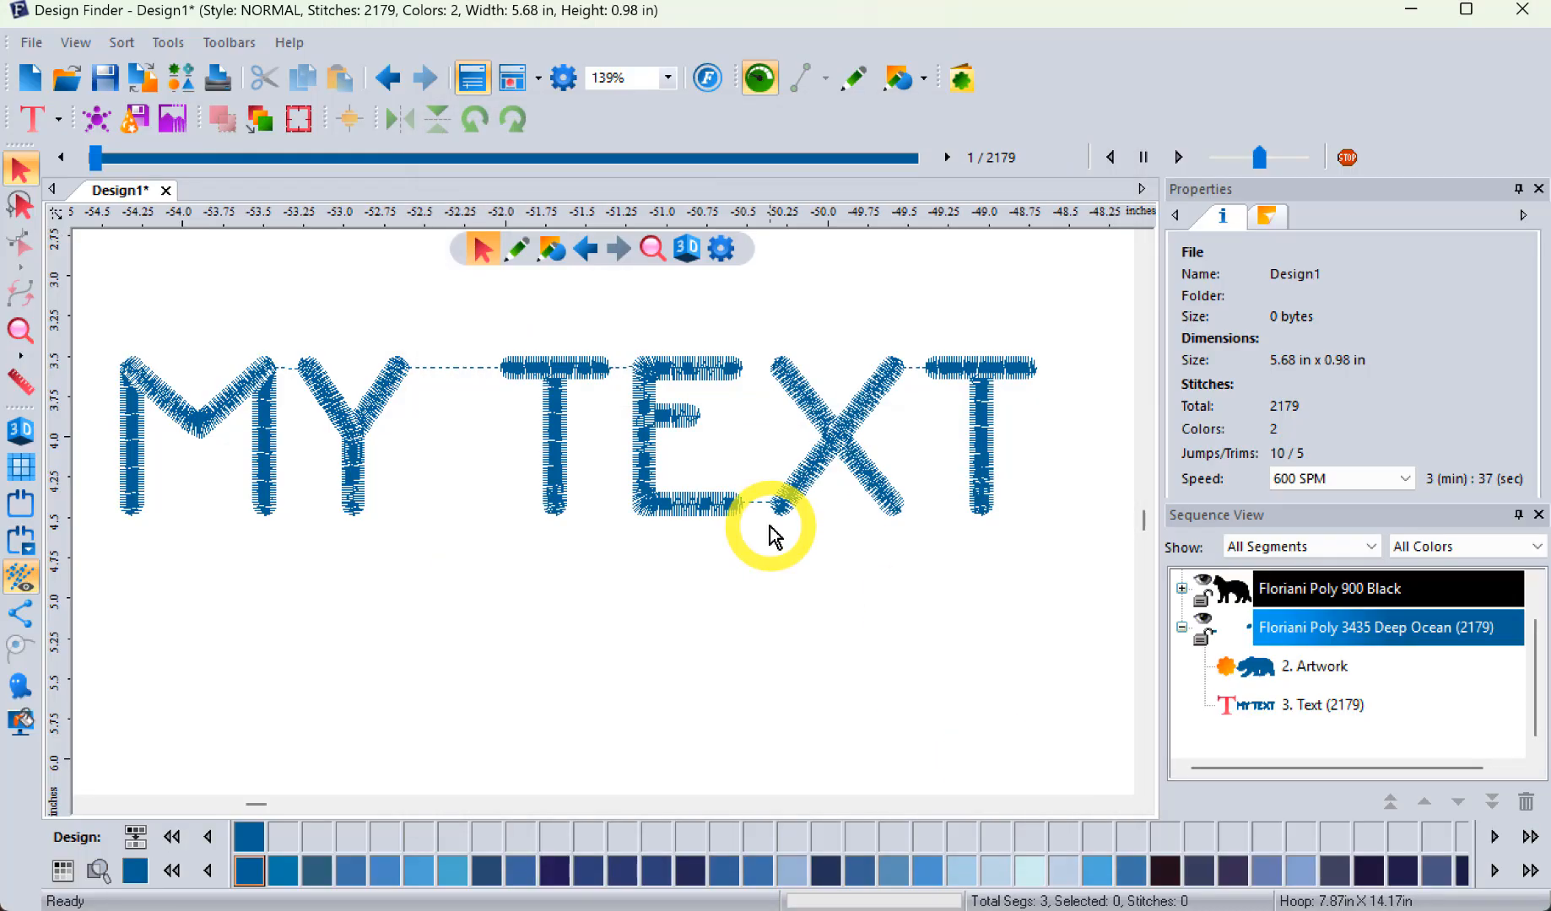